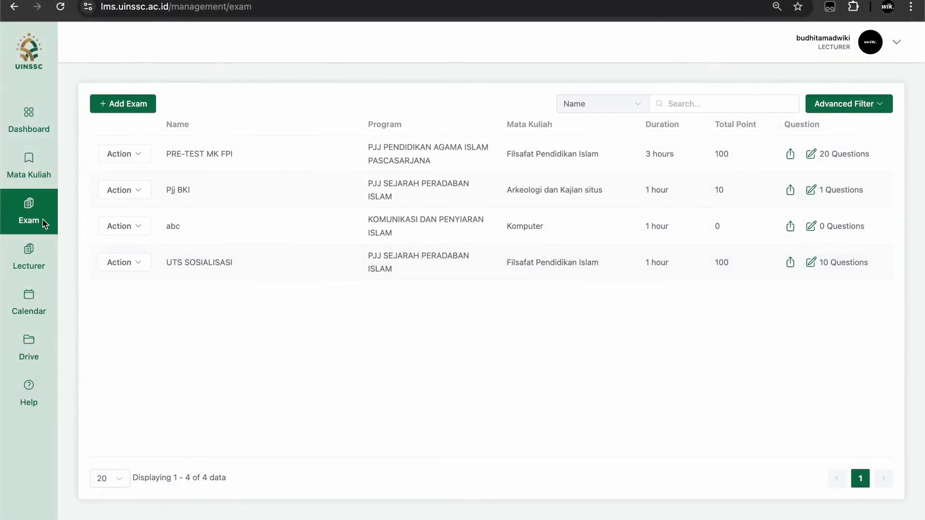
Step: Start a new exam and name it "UTS / KODE MATA KULIAH / DOSEN / SEMESTER"
click(149, 104)
click(721, 116)
text(UTS /)
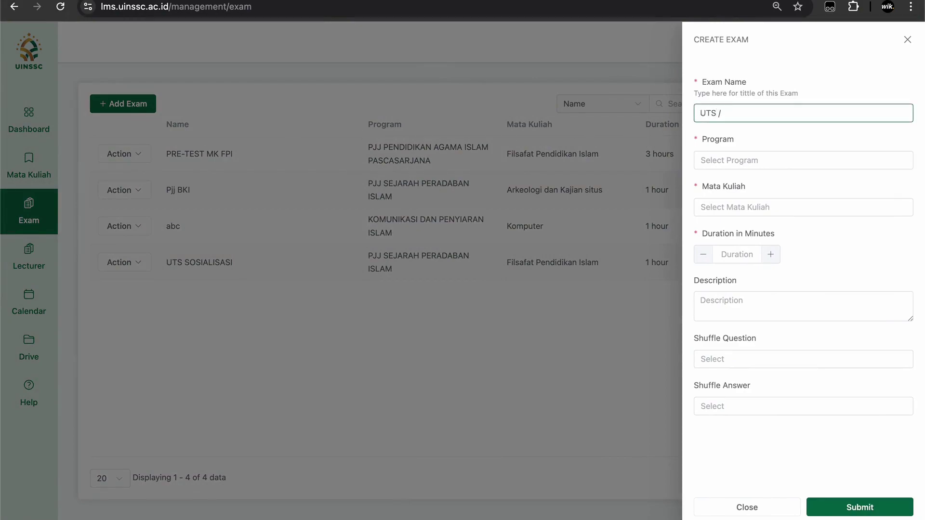
text( KODE MATA KULIAH ?)
key(BackSpace)
text(/ DOSEN)
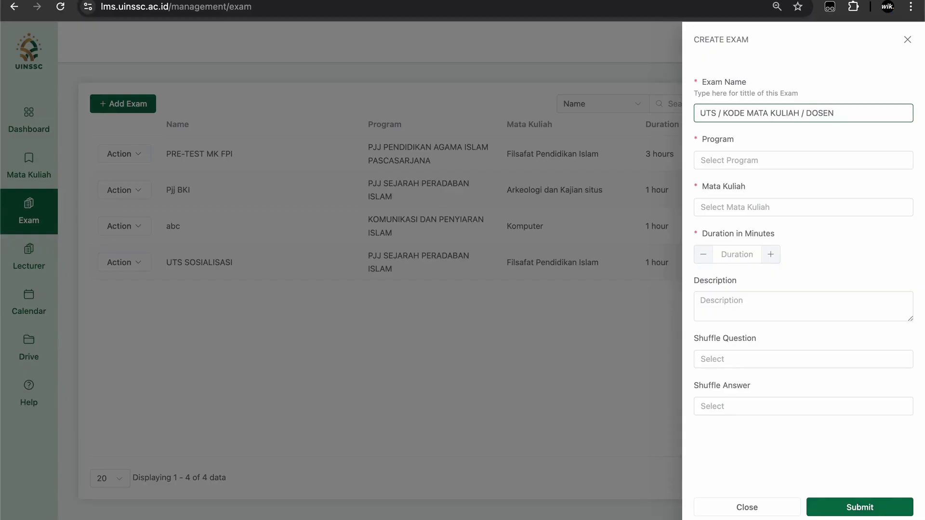
text( / SEMESTER)
Step: Assign the exam to the program PJJ PENDIDIKAN AGAMA ISLAM and the course Filsafat Pendidikan Islam
key(Tab)
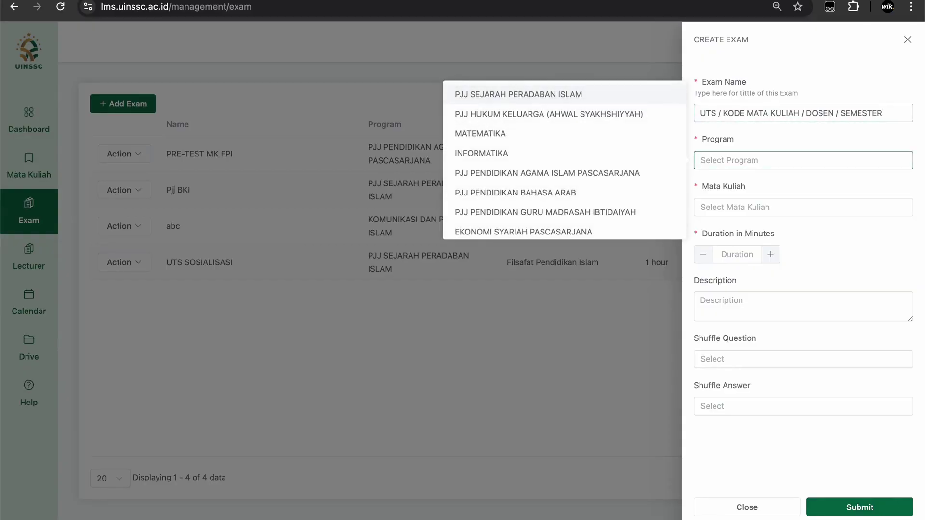
text(PJJ)
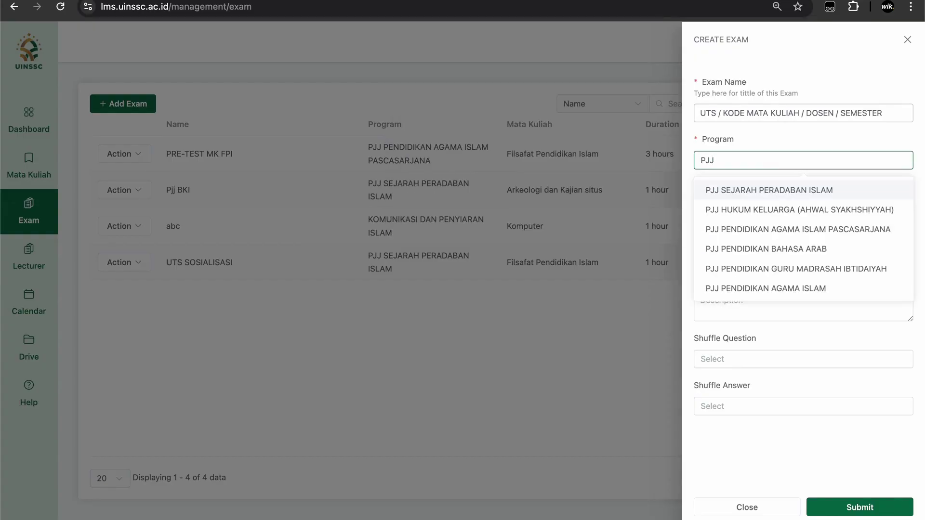
click(771, 287)
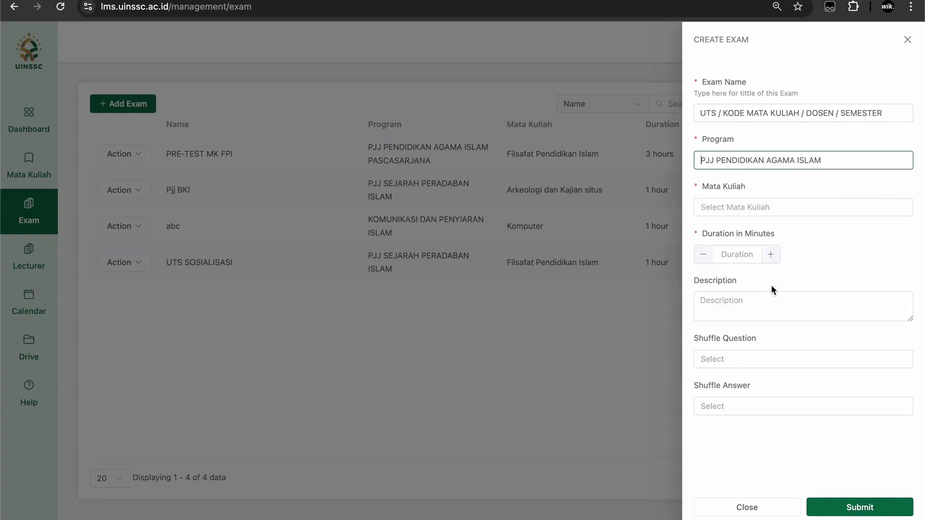
click(797, 207)
text(fi)
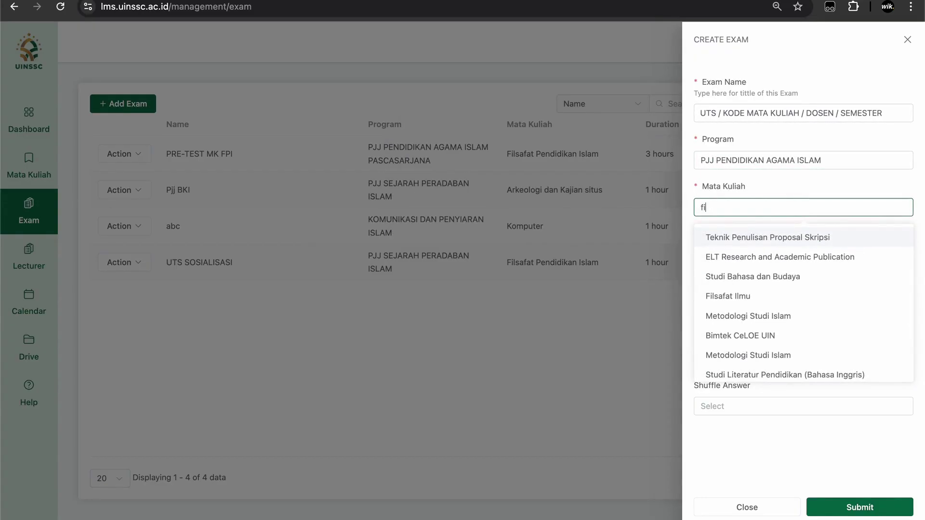
text(lsafat)
click(787, 275)
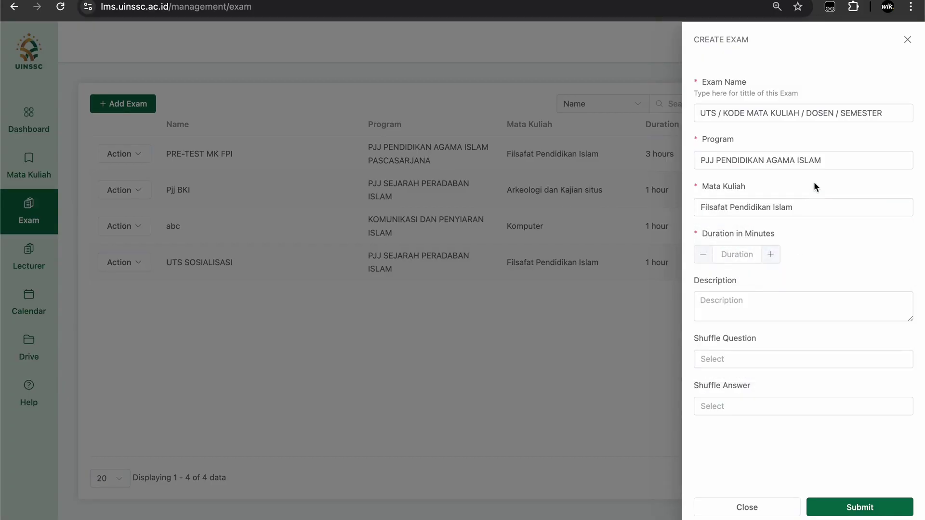
Step: Set the duration to 60 minutes and describe the exam as "Ujian Tengah Semester Mata Pelajaran Filsafat", plus the lecturer's name and "semester 1"
click(742, 256)
text(60)
click(767, 304)
text(Ujian Tengah Semester Mata Pelajaran Filsafat, Dwiki, semester 1)
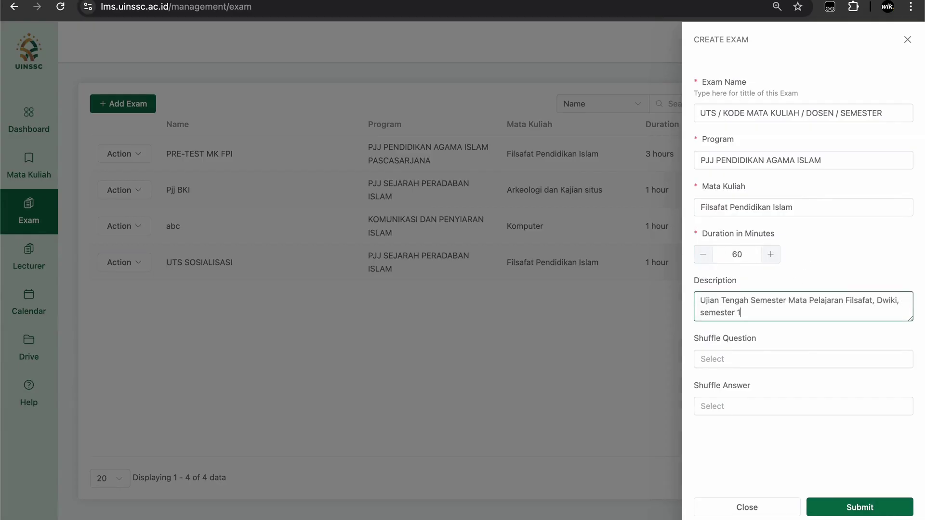
Step: Set Shuffle Question and Shuffle Answer to Yes, and submit the new exam
click(771, 357)
click(756, 389)
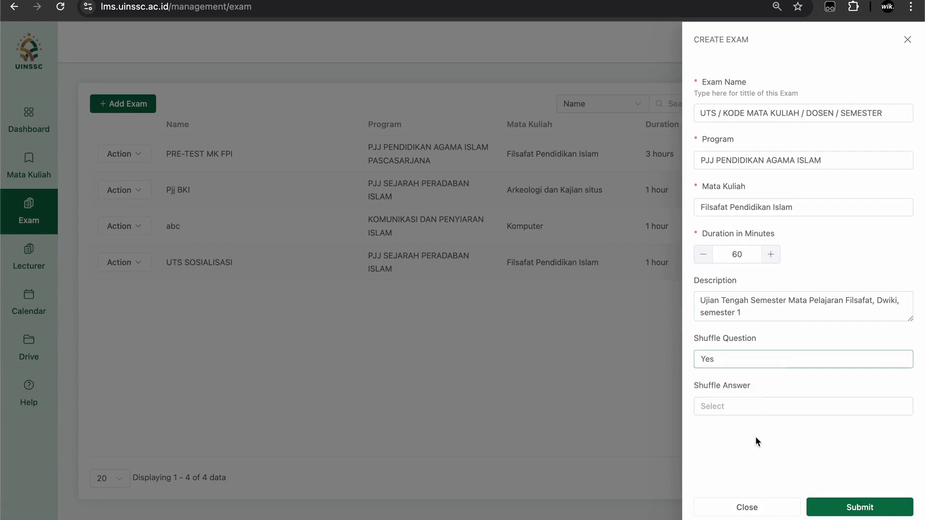
click(755, 412)
click(744, 436)
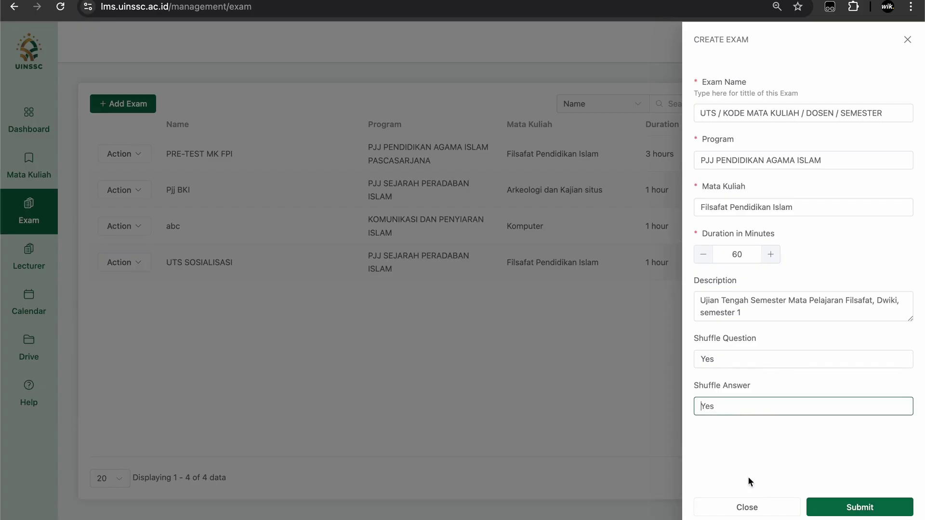
click(849, 510)
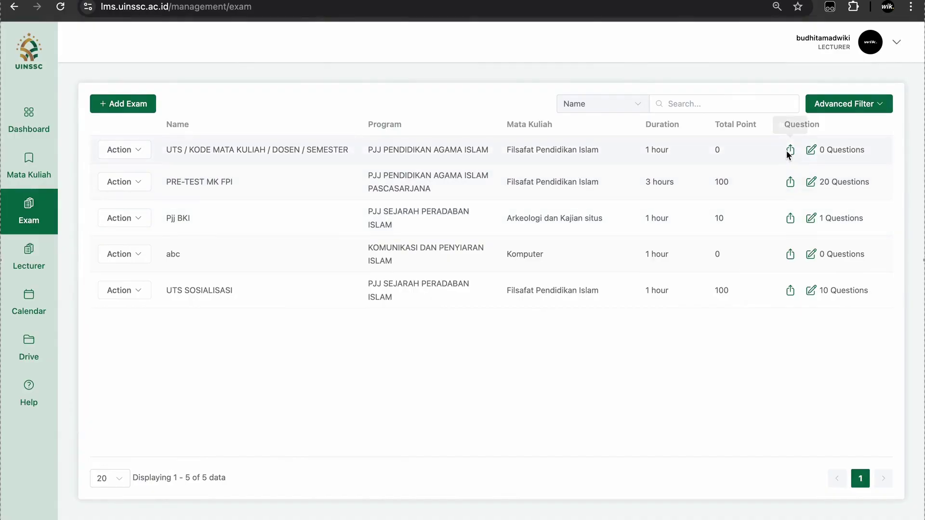
Step: Download the Excel question template from the CSV upload of the new UTS exam
click(791, 150)
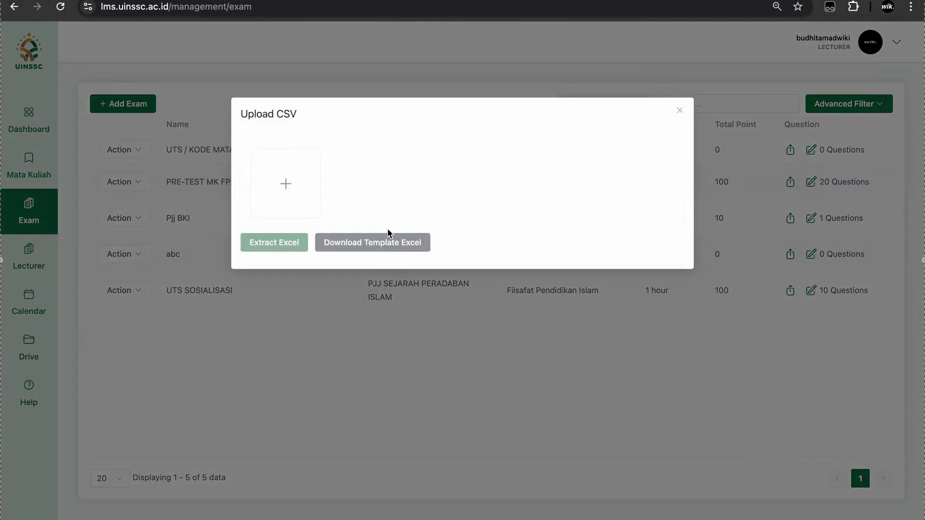
click(388, 241)
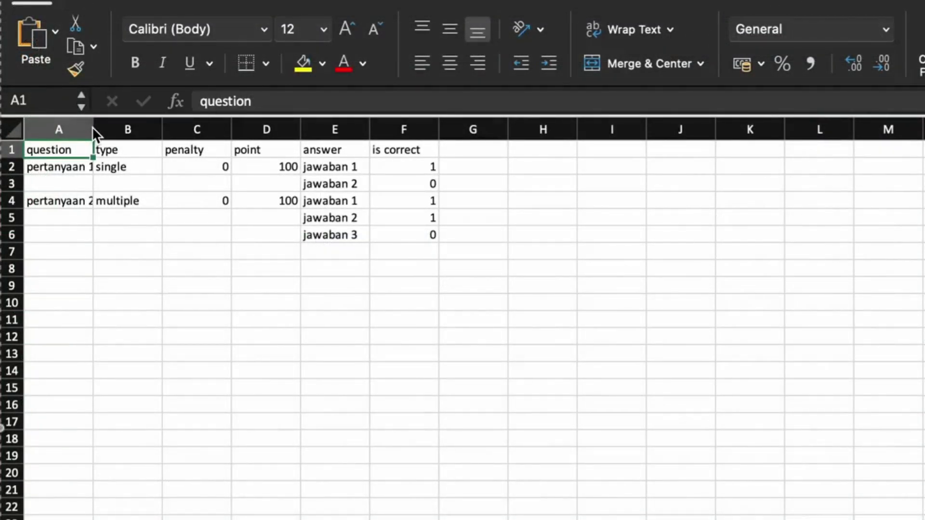
Step: Widen the question and point columns of the downloaded template in Excel
drag(94, 129, 117, 131)
click(215, 188)
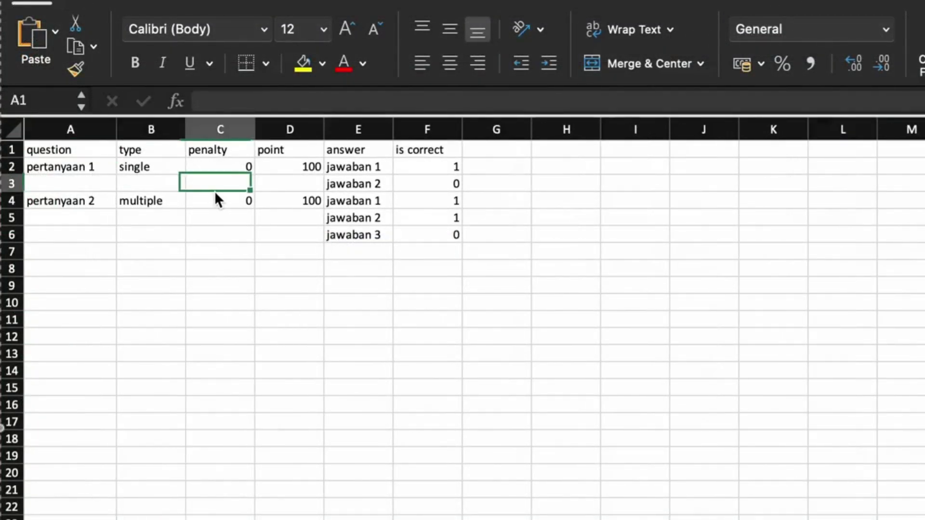
drag(323, 129, 352, 130)
click(677, 253)
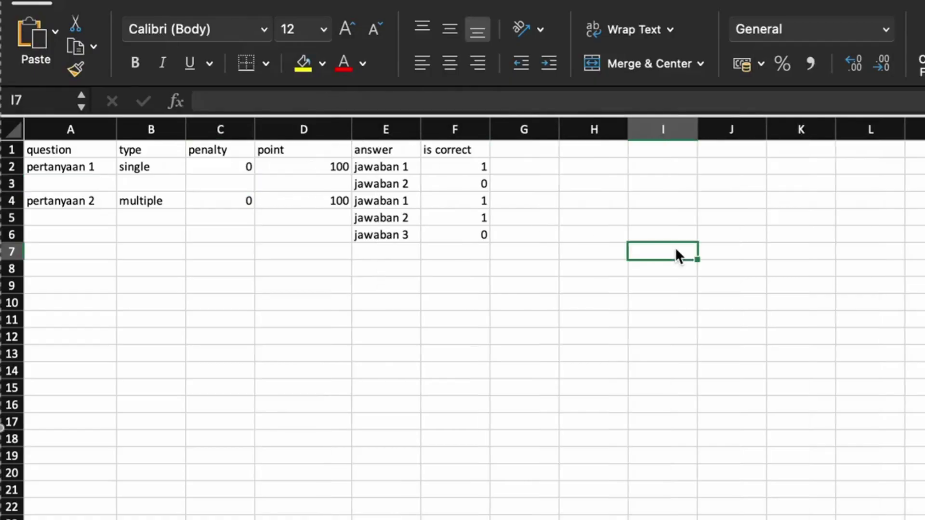
Step: Examine the template's single-answer sample question in A2:F3, including its type
click(73, 168)
key(shift+Right)
key(shift+Right)
key(shift+Right)
key(shift+Right)
key(shift+Right)
key(shift+Down)
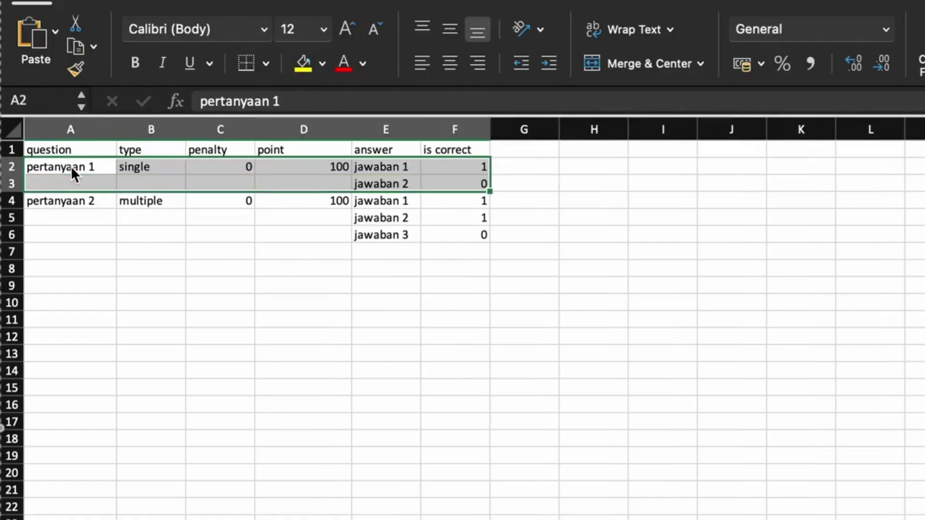
click(145, 168)
Step: Examine the template's multiple-answer sample question in A4:F6, including its type and is correct flags
click(93, 201)
key(Right)
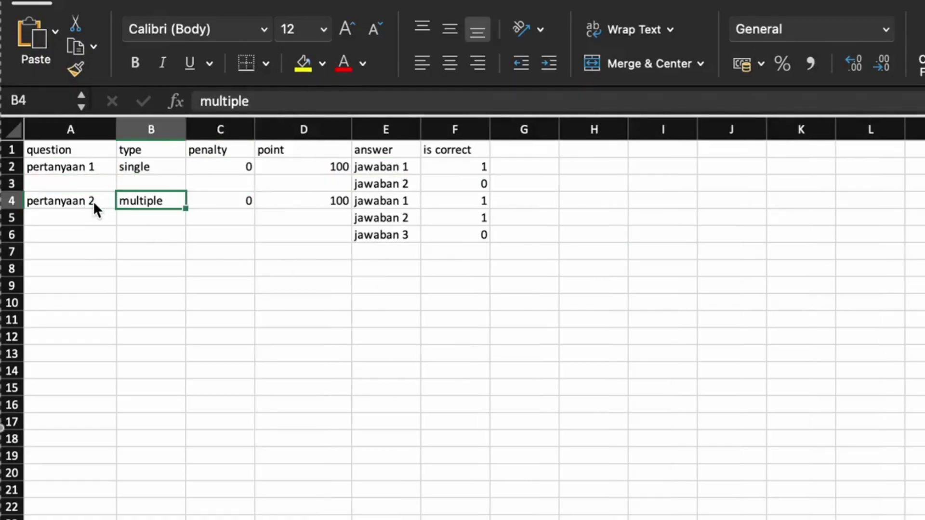
click(93, 201)
key(shift+Right)
key(shift+Right)
key(shift+Right)
key(shift+Right)
key(shift+Right)
key(shift+Down)
key(shift+Down)
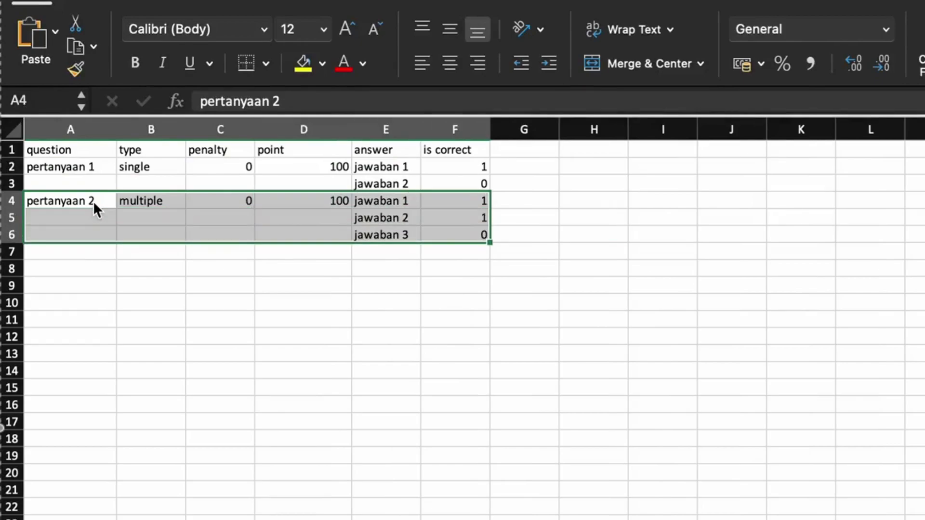
click(139, 202)
click(475, 199)
click(475, 212)
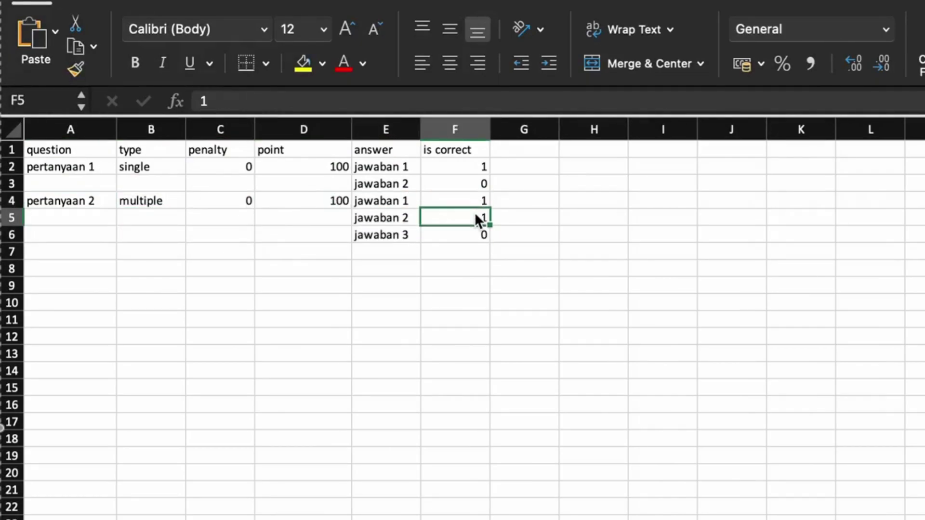
click(511, 235)
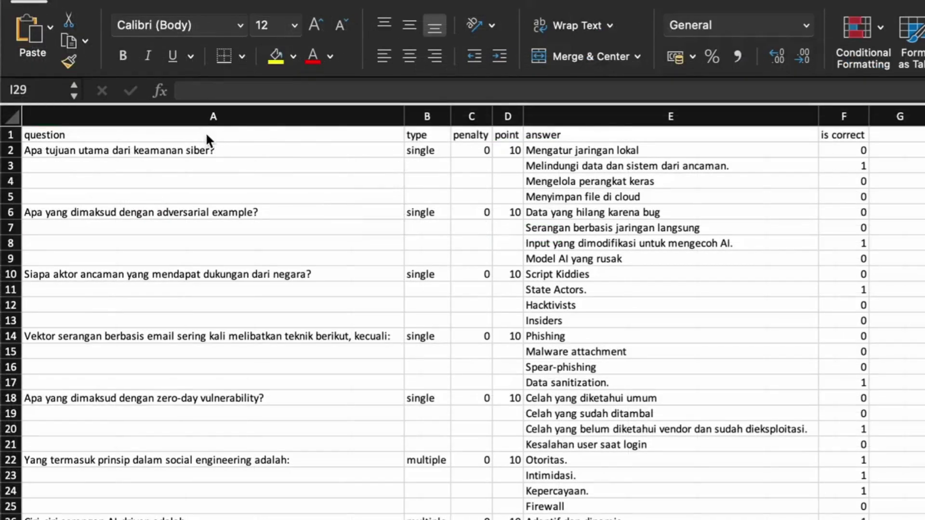
Step: In the filled-in exam workbook, review the first single-answer question in A2:F5 and its correct-answer flag in F3
click(208, 150)
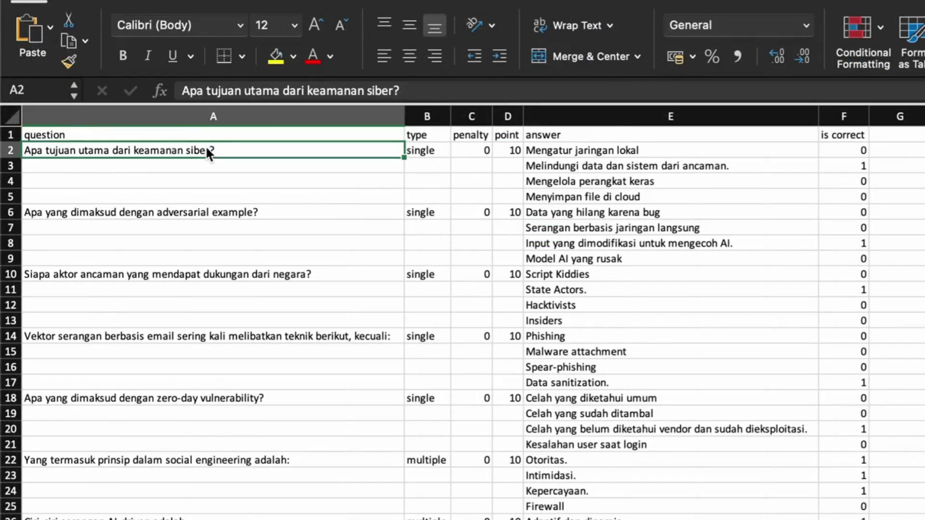
key(Right)
key(Left)
key(shift+Right)
key(shift+Right)
key(shift+Right)
key(shift+Right)
key(shift+Right)
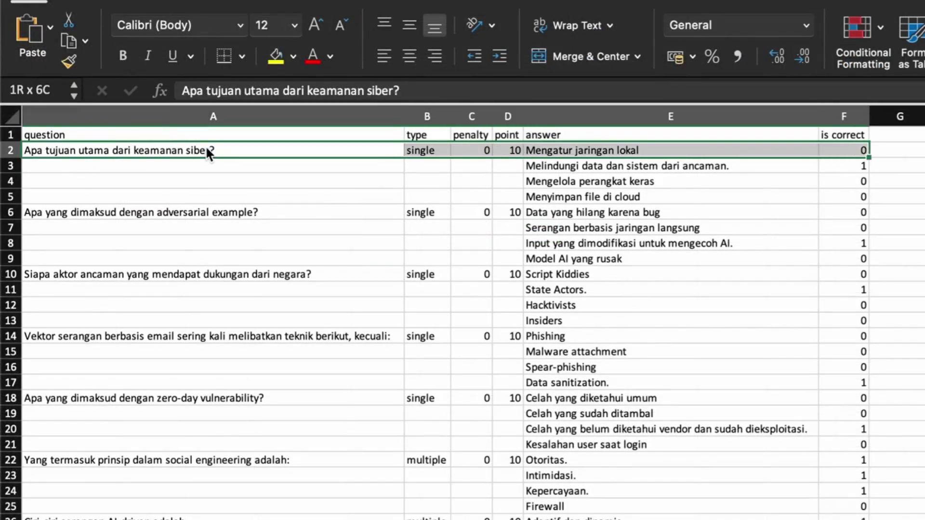
key(shift+Down)
key(shift+Down)
key(shift+Down)
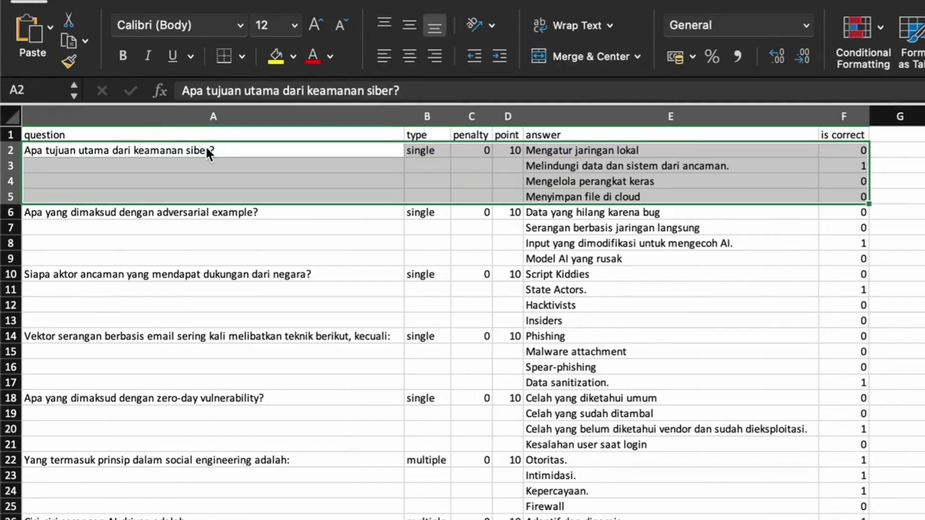
key(Right)
click(860, 165)
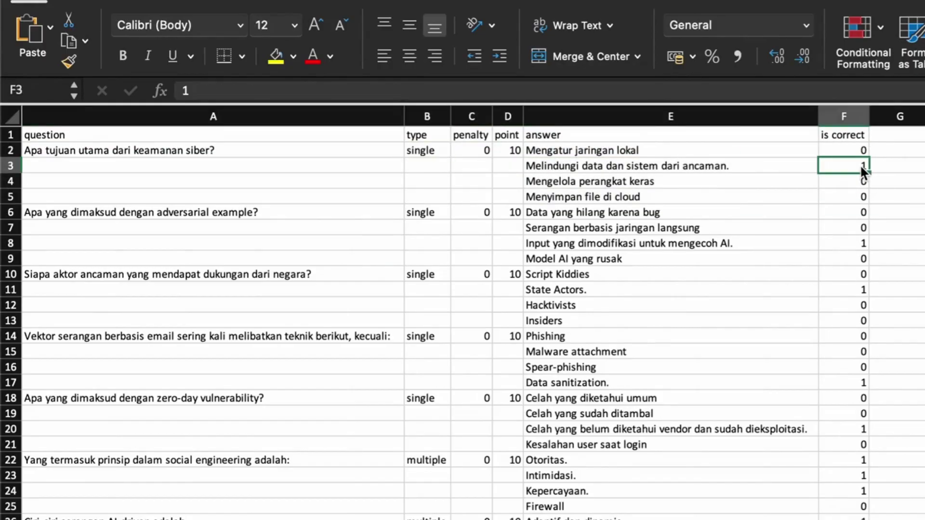
Step: Review the single-answer question about adversarial examples by selecting its block A6:F9
click(851, 212)
key(shift+Left)
key(shift+Left)
key(shift+Left)
key(shift+Left)
key(shift+Left)
key(shift+Down)
key(shift+Down)
key(shift+Down)
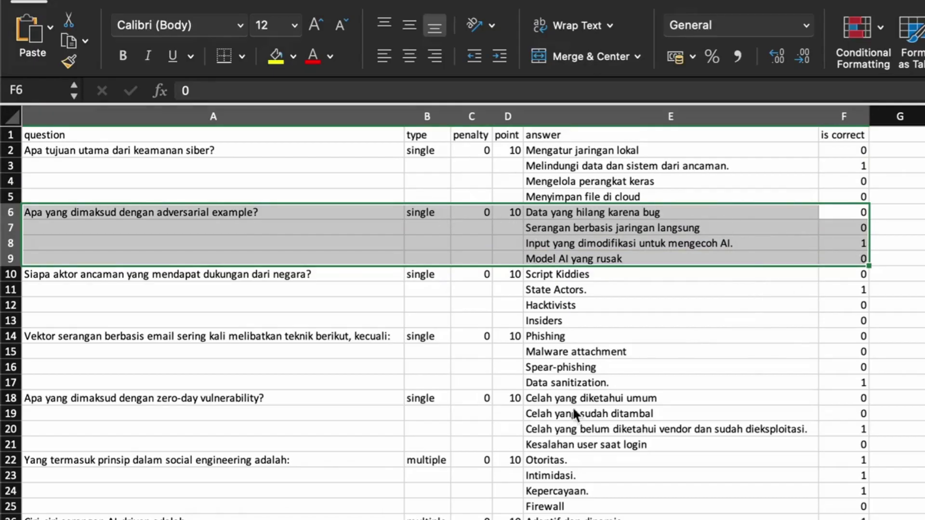
Step: Review the multiple-answer question about social engineering principles by selecting its block A22:F25
click(428, 461)
key(Left)
key(shift+Right)
key(shift+Right)
key(shift+Right)
key(shift+Right)
key(shift+Right)
key(shift+Down)
key(shift+Down)
key(shift+Down)
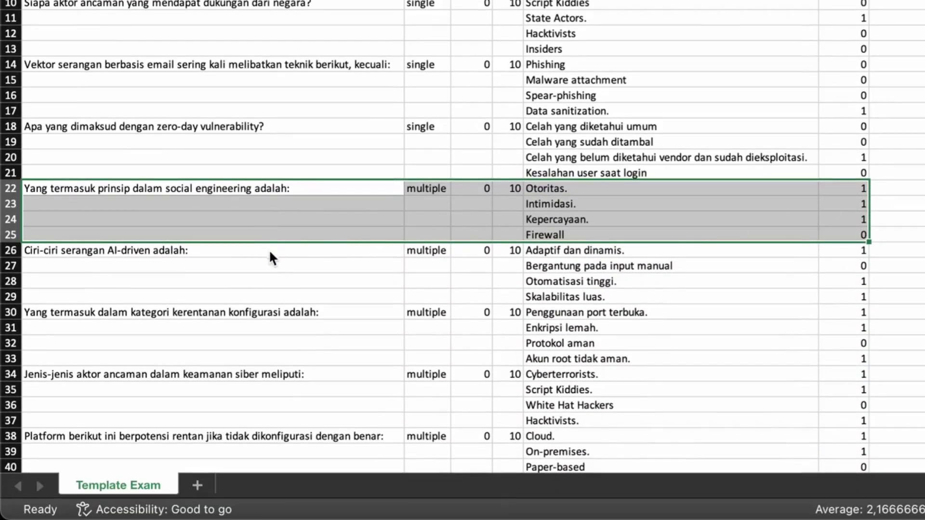
Step: Review the multiple-answer question about AI-driven attacks by selecting its block A26:F29
click(269, 252)
key(shift+Right)
key(shift+Right)
key(shift+Right)
key(shift+Right)
key(shift+Right)
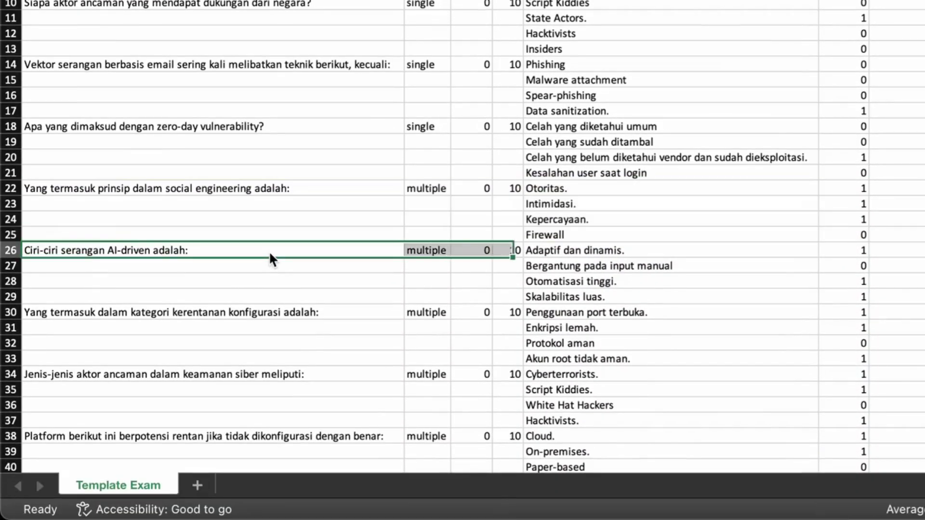
key(shift+Down)
key(shift+Down)
key(shift+Down)
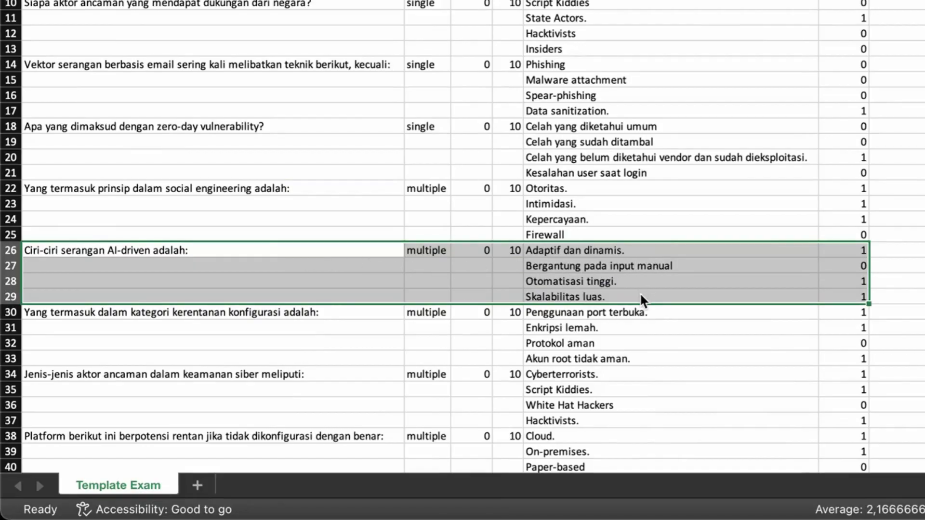
Step: Review the multiple-answer question about configuration vulnerabilities by selecting its block A30:F33, and clear the selection
click(895, 317)
click(390, 313)
key(shift+Right)
key(shift+Right)
key(shift+Right)
key(shift+Right)
key(shift+Right)
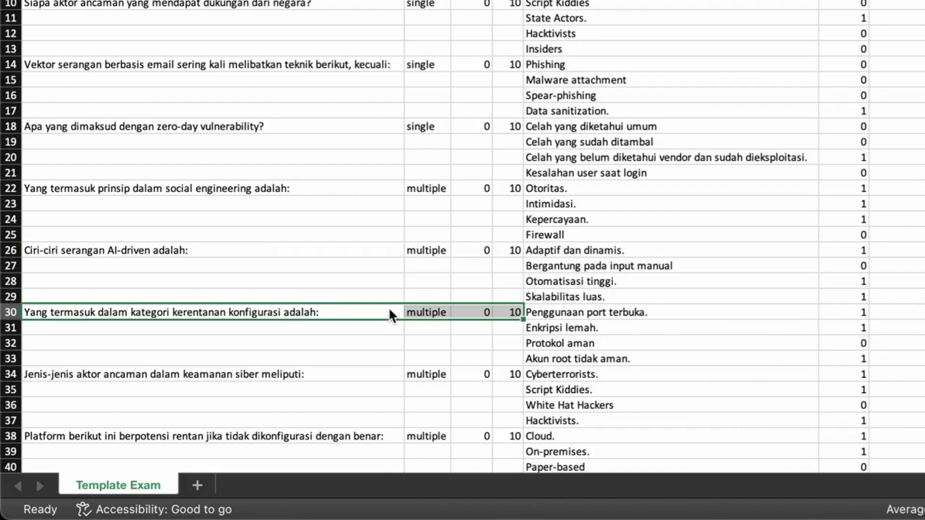
key(shift+Down)
key(shift+Down)
key(shift+Down)
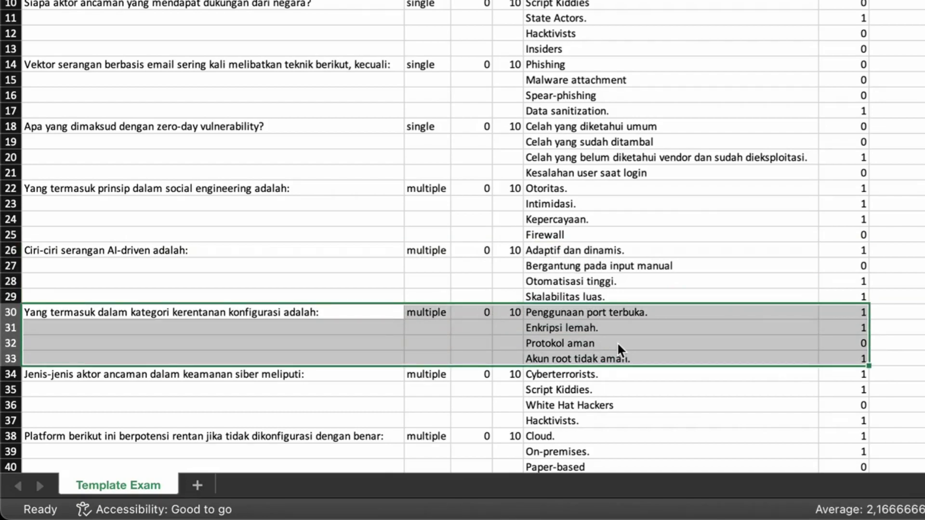
click(900, 358)
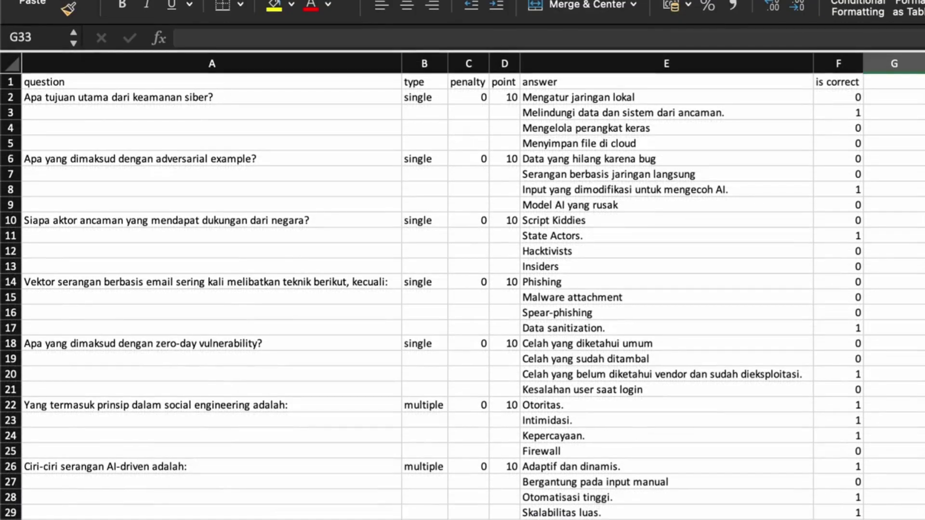
Step: Select the point values of all questions, D2:D38, and review them
click(516, 103)
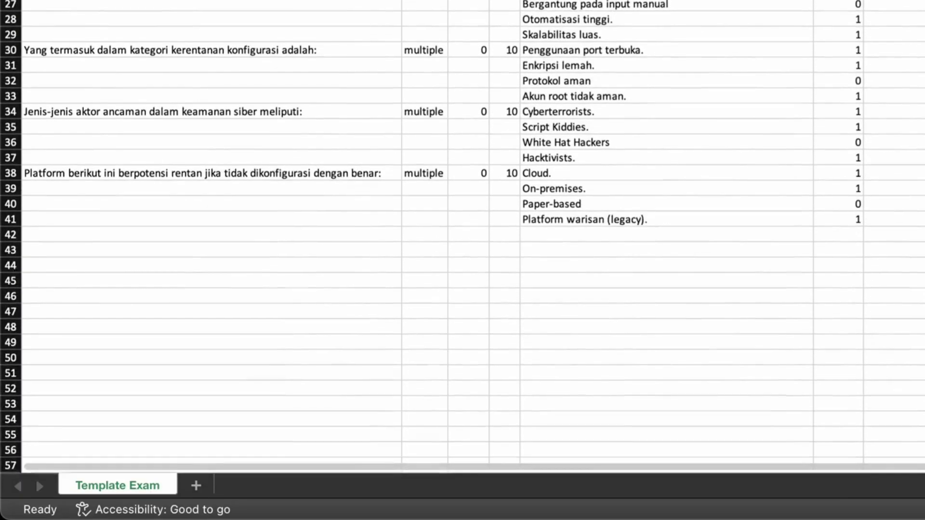
scroll(510, 135, down, 1)
shift+click(510, 169)
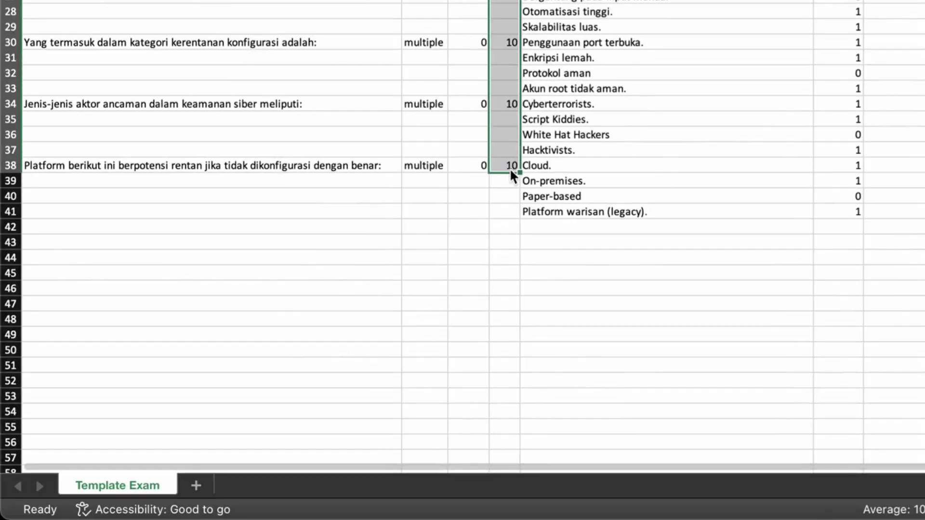
scroll(740, 259, up, 5)
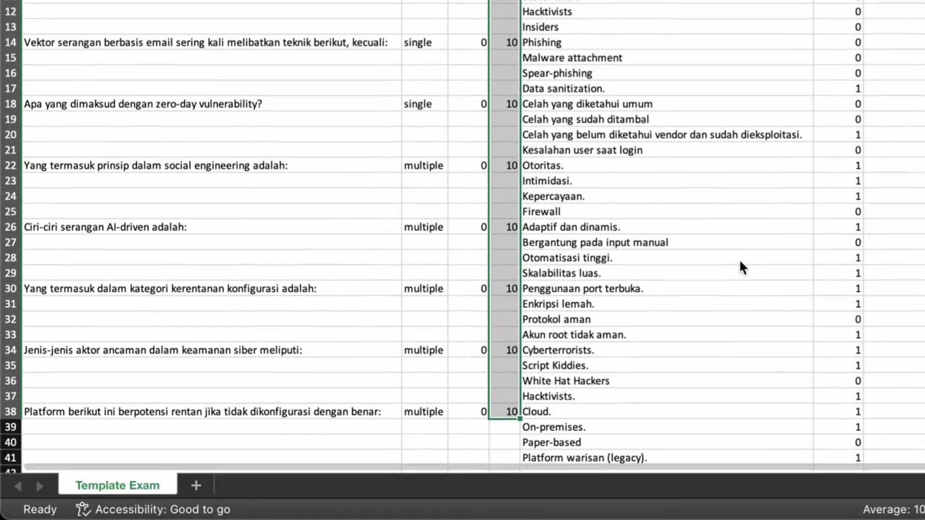
scroll(739, 259, up, 3)
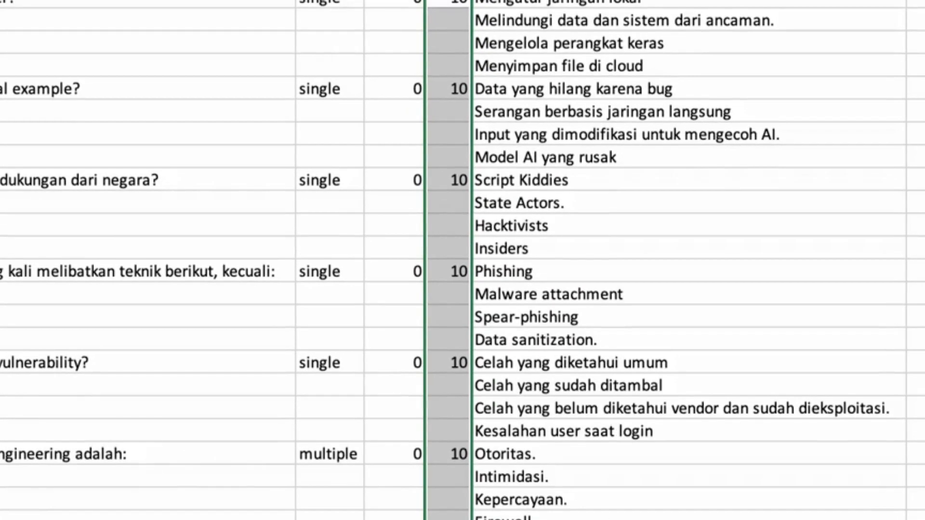
scroll(463, 261, up, 2)
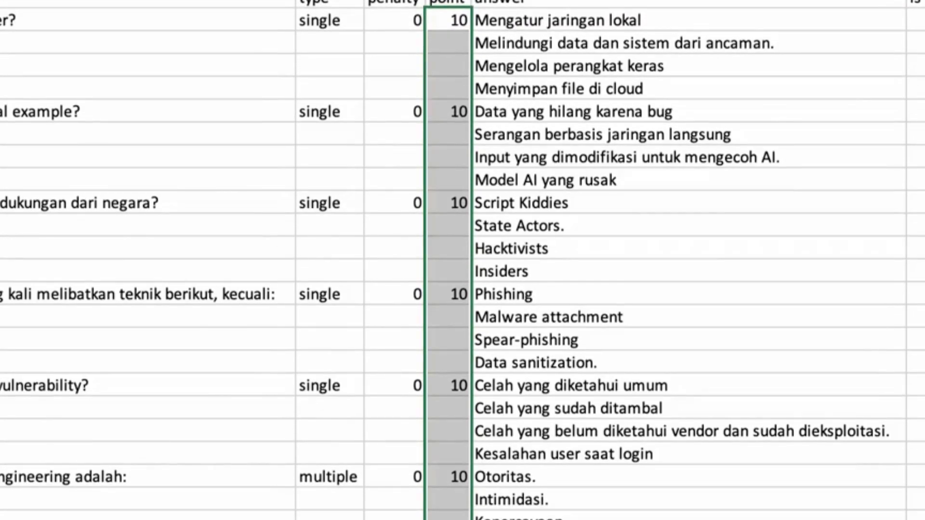
key(Up)
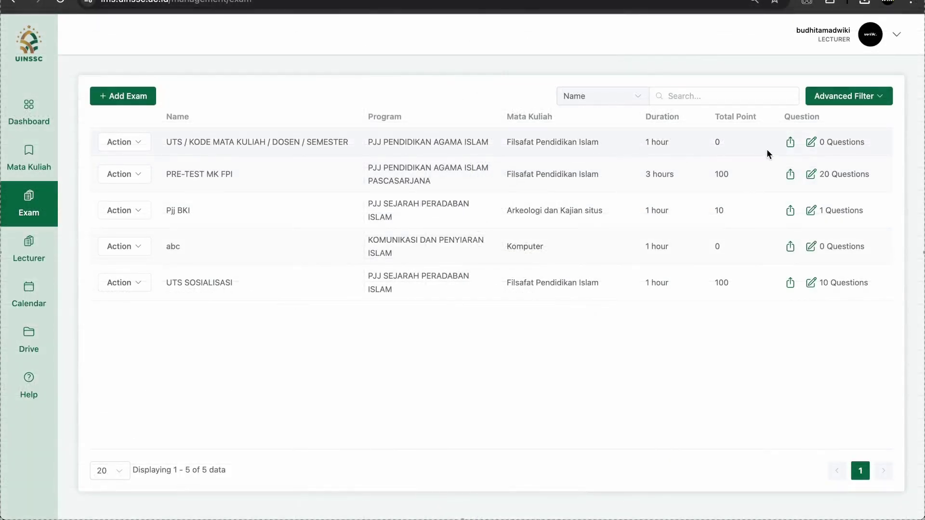
Step: In the UINSSC LMS, upload FUNDAMENTAL EXAM EXCEL.xlsx to the UTS / KODE MATA KULIAH / DOSEN / SEMESTER exam and extract its questions
click(791, 141)
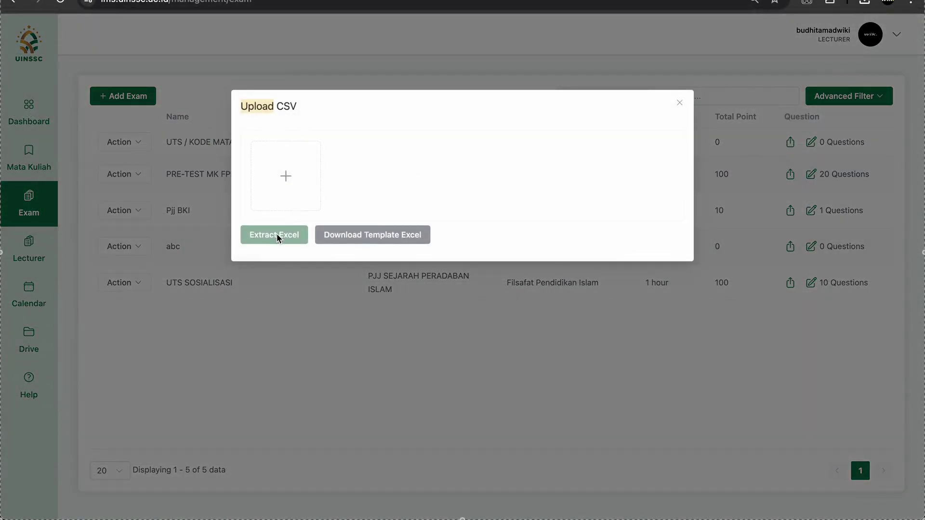
click(285, 178)
click(366, 101)
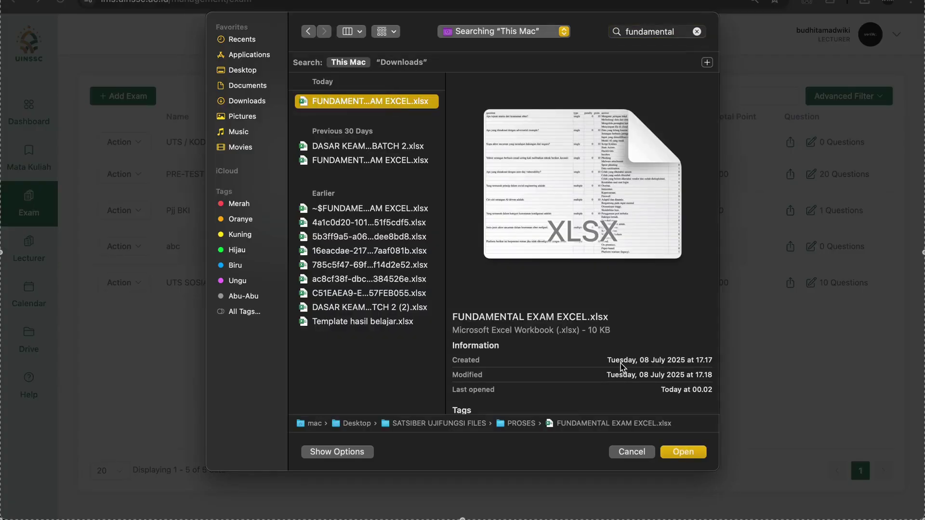
click(683, 451)
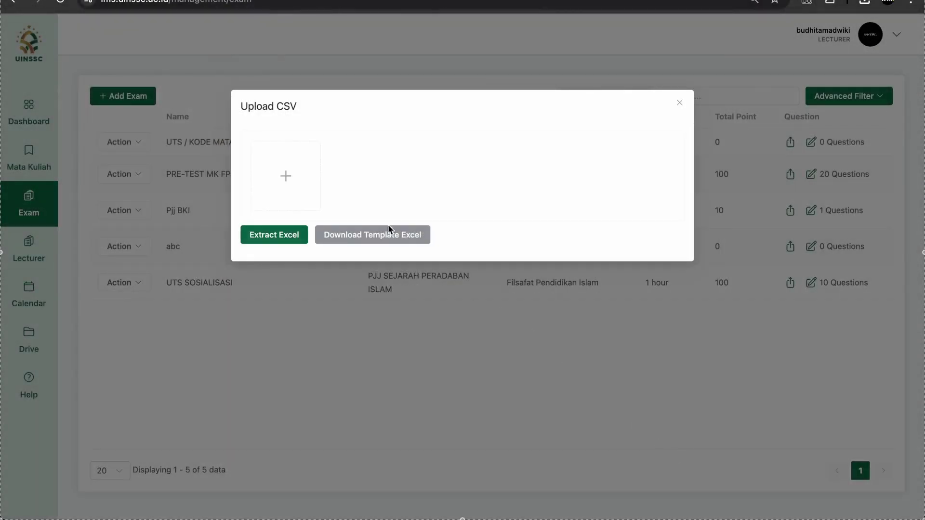
click(287, 235)
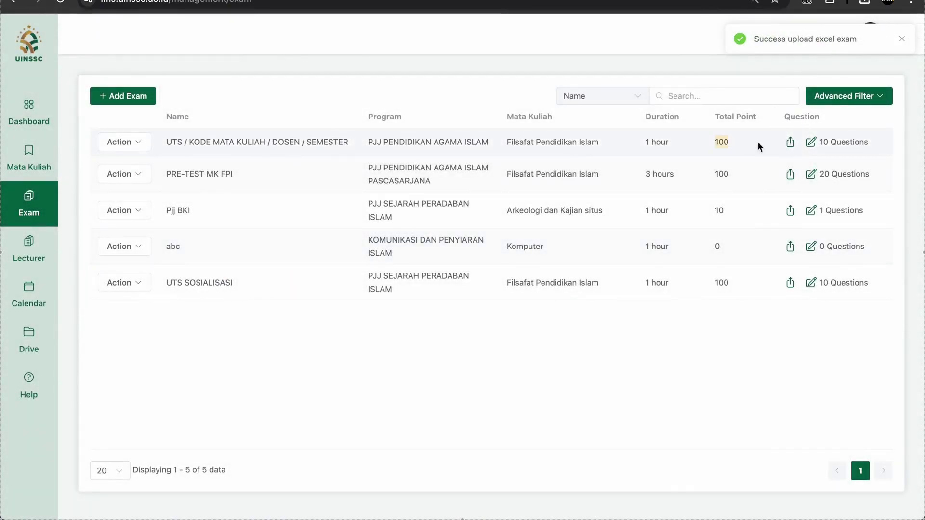
Step: Open the UTS exam's question list and review the settings and answers of the first question, about the main purpose of cybersecurity
click(811, 142)
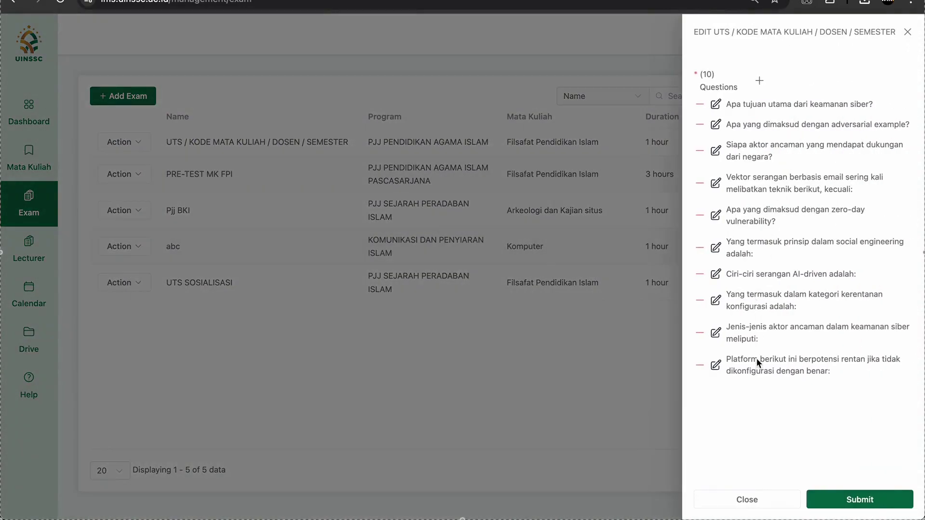
click(717, 105)
scroll(818, 251, down, 2)
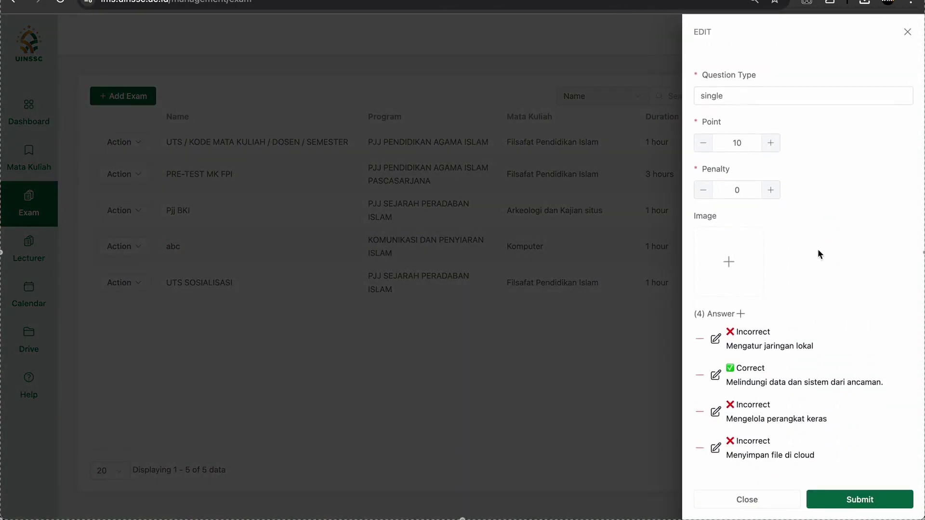
scroll(819, 254, up, 2)
click(747, 499)
Step: Review the adversarial example question and the state-supported threat actor question, and close the UTS exam's question list
click(716, 125)
scroll(837, 251, down, 2)
scroll(838, 252, up, 2)
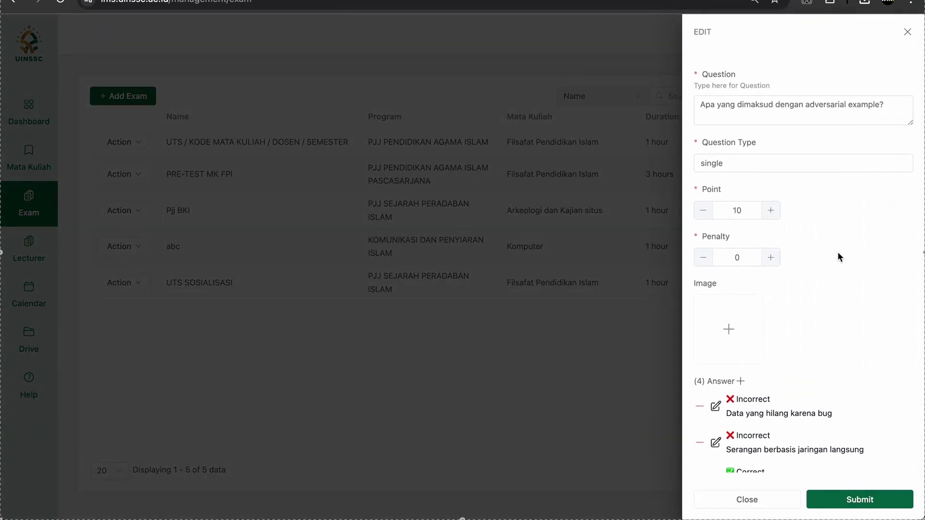
click(763, 495)
click(717, 140)
scroll(802, 248, down, 2)
scroll(802, 248, up, 2)
click(759, 496)
click(758, 497)
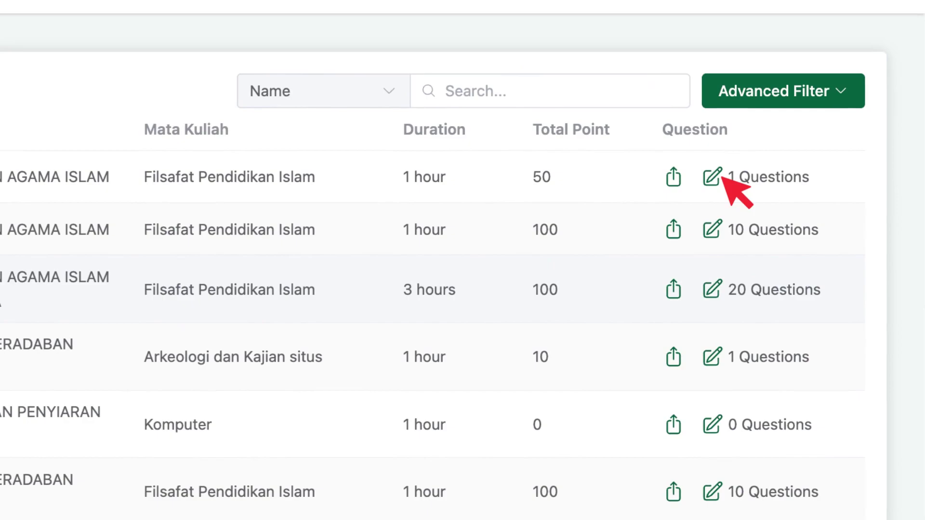
Step: Open the question list of the UAS / KODE MATA KULIAH / DOSEN / SEMESTER exam and start adding a question
click(721, 177)
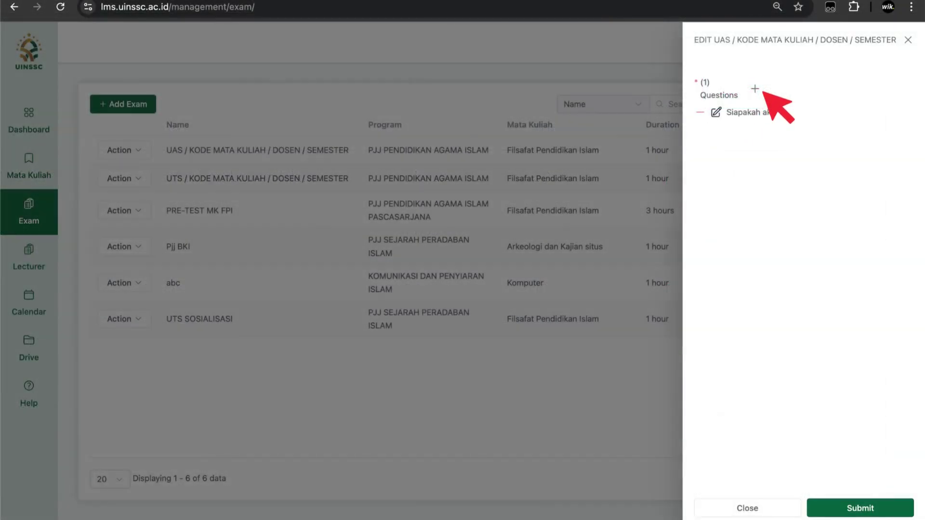
click(755, 89)
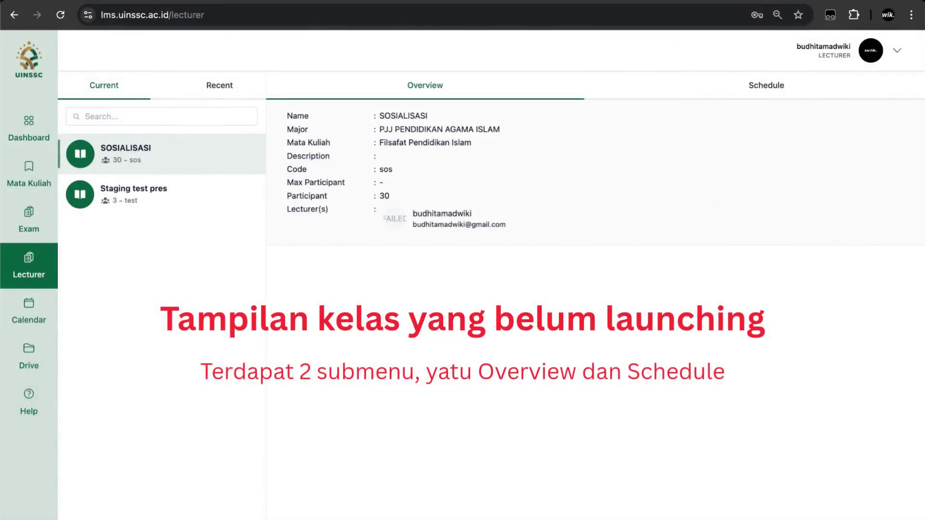
Step: View the meeting schedule of the not yet launched SOSIALISASI class
click(766, 86)
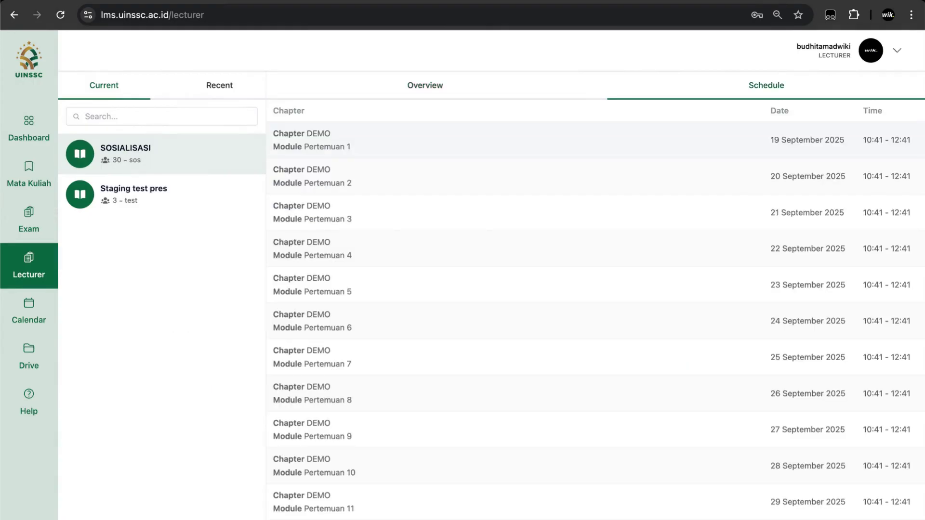
click(588, 497)
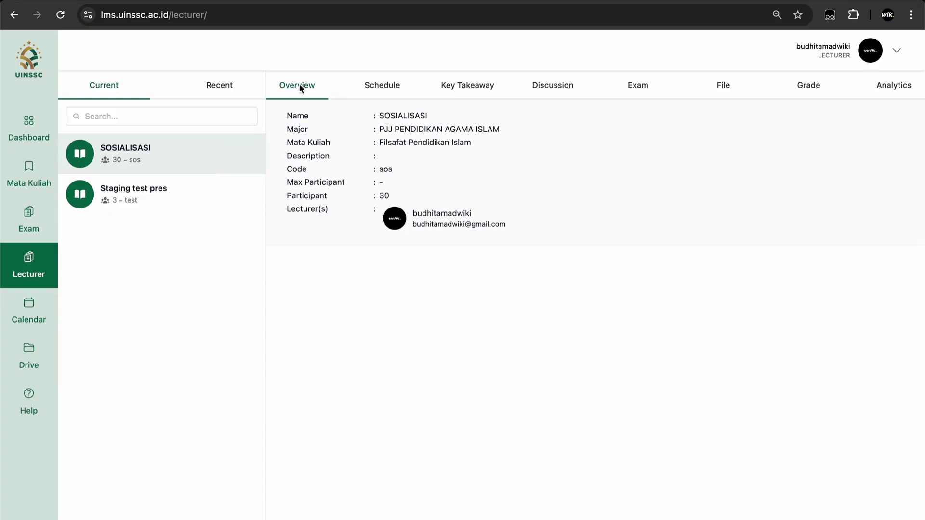
Step: Check the date and time of Pertemuan 1 in the launched SOSIALISASI class schedule and record presence for that meeting
click(375, 86)
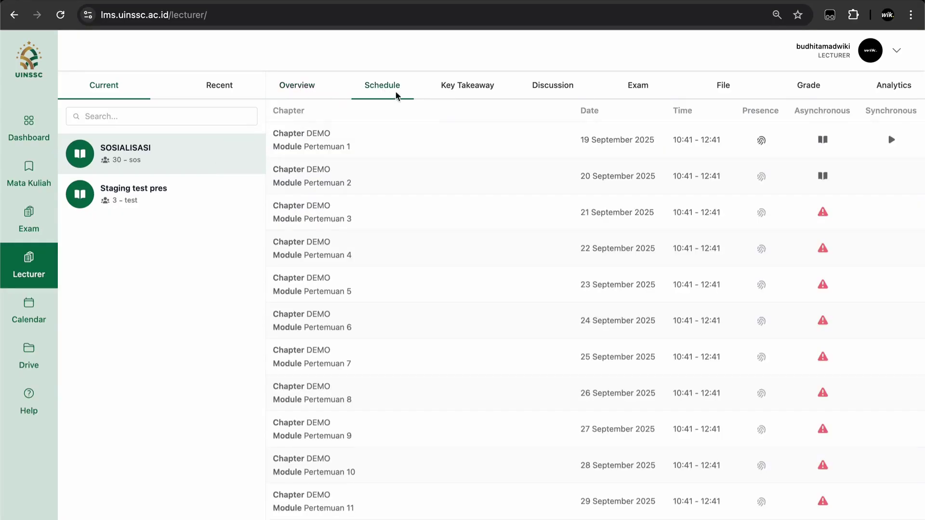
double_click(330, 149)
triple_click(595, 145)
triple_click(686, 144)
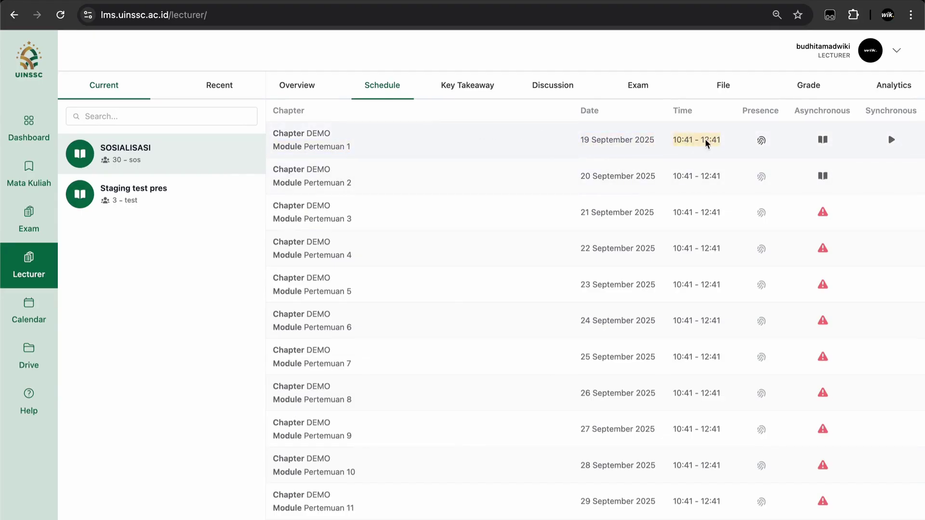
click(762, 142)
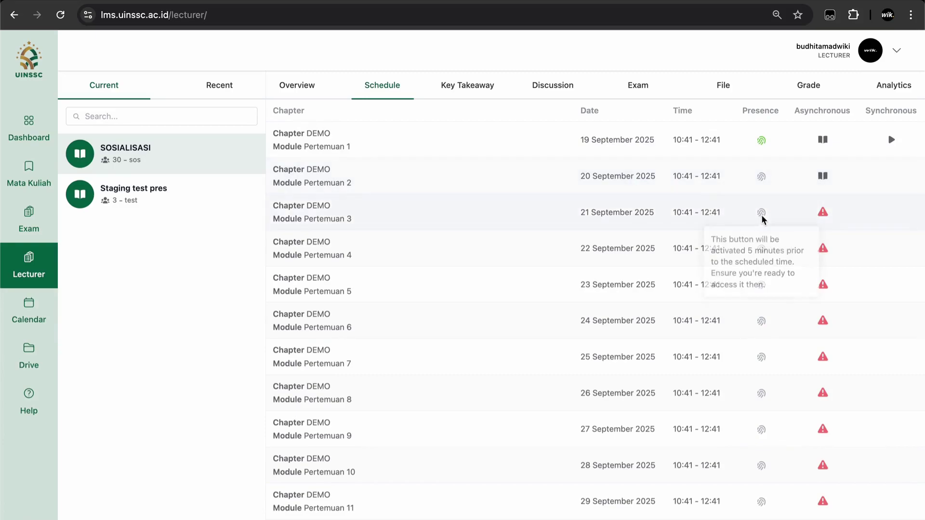
Step: Generate the asynchronous material for Pertemuan 3 from the DWB002 Semester 1 Pertemuan 1 template
click(823, 212)
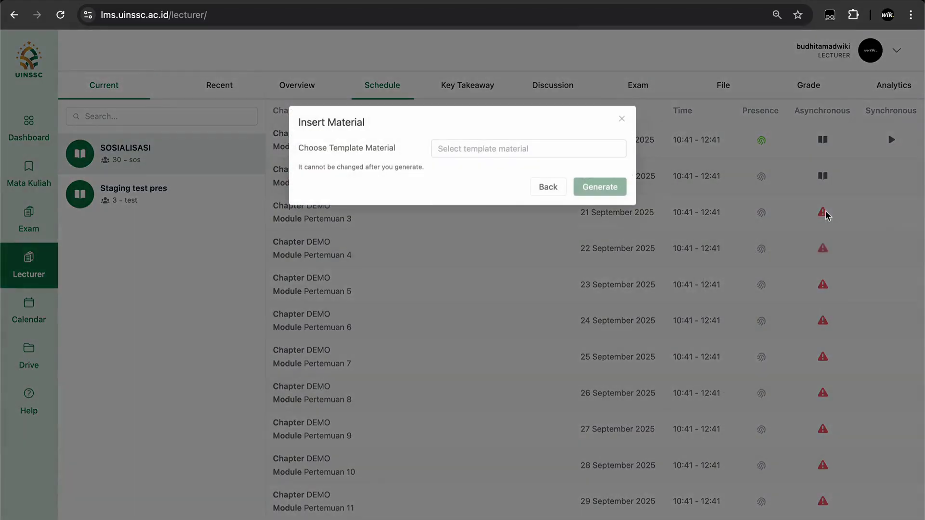
click(523, 151)
text(dwb)
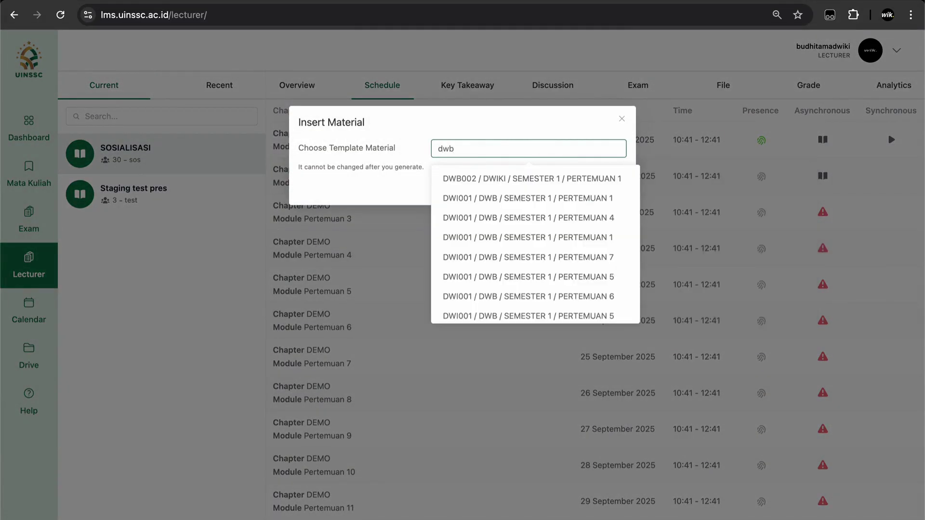
text(002)
click(536, 180)
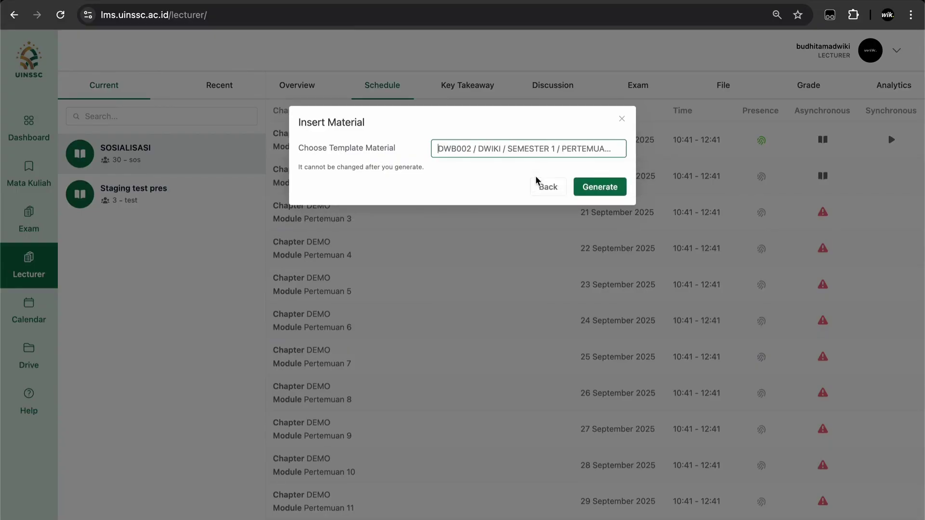
click(608, 192)
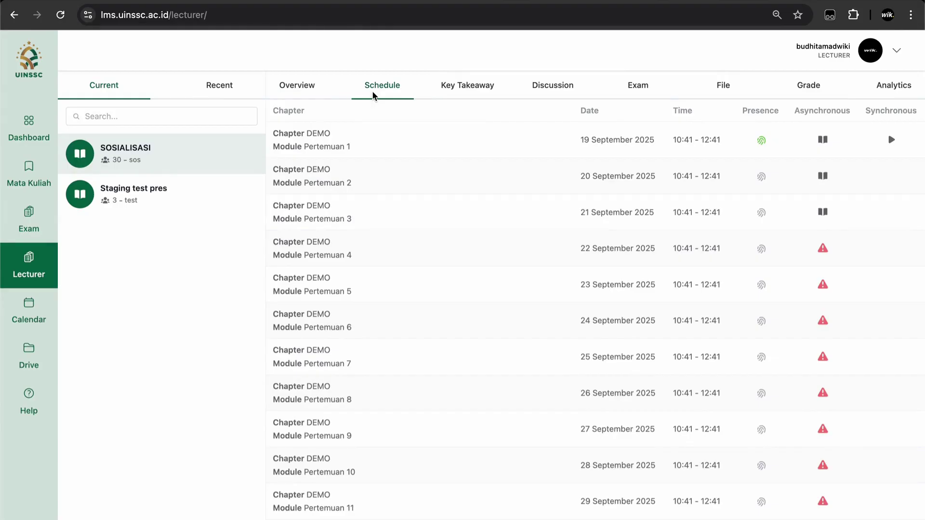
Step: Preview the asynchronous material of Pertemuan 3 and review the content page of its Kontrak Belajar section
click(824, 212)
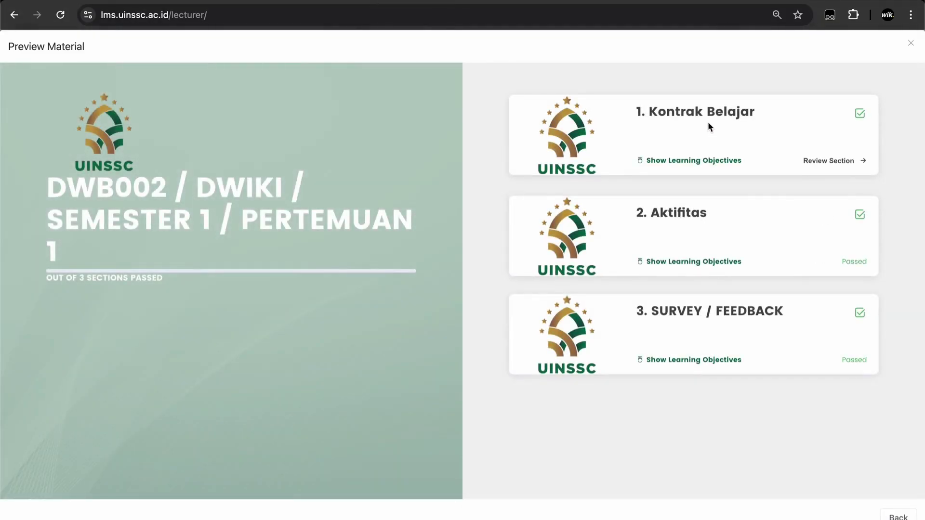
click(711, 140)
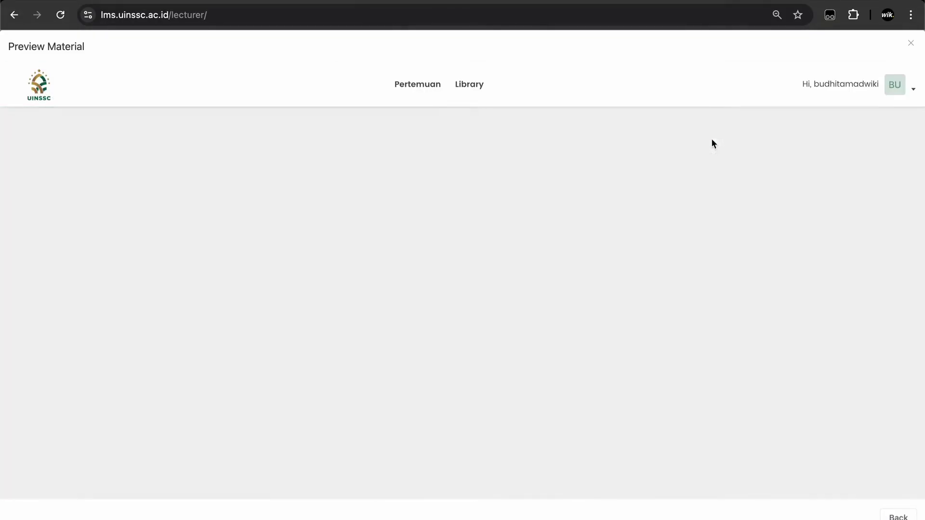
scroll(614, 172, down, 5)
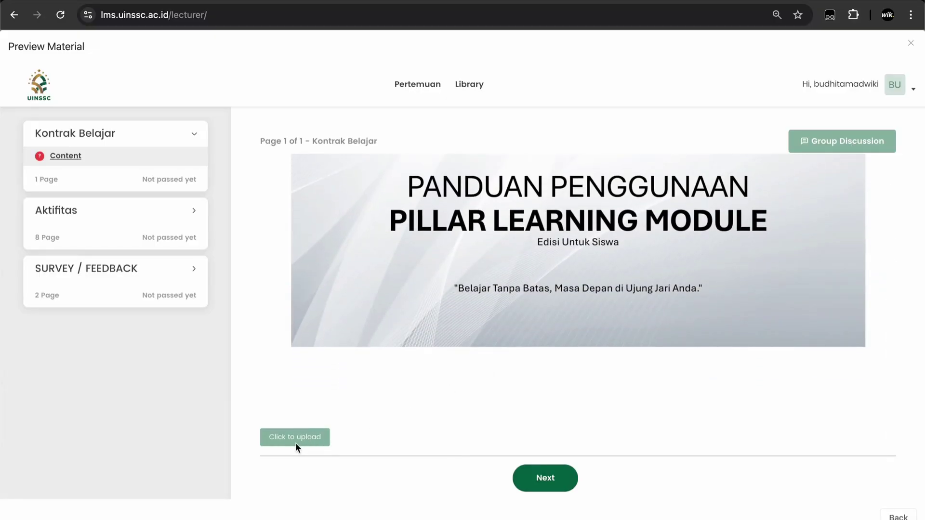
Step: Review the Match Answer page under Aktifitas and the Single choice page under SURVEY / FEEDBACK, and leave the material preview
click(183, 210)
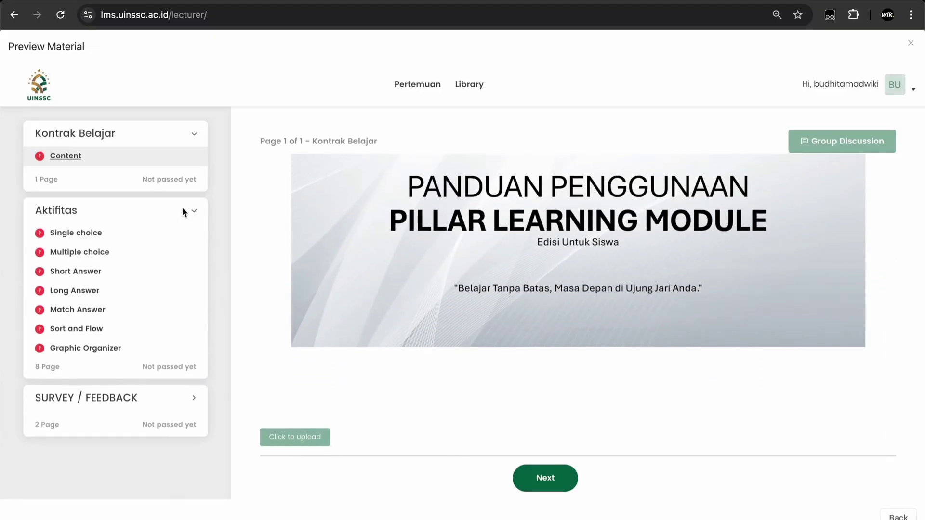
click(107, 427)
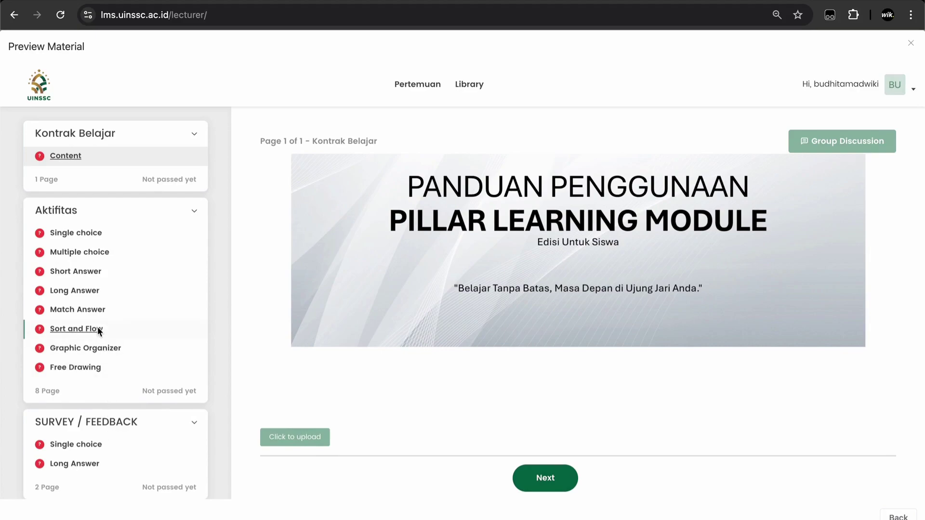
click(100, 310)
click(96, 404)
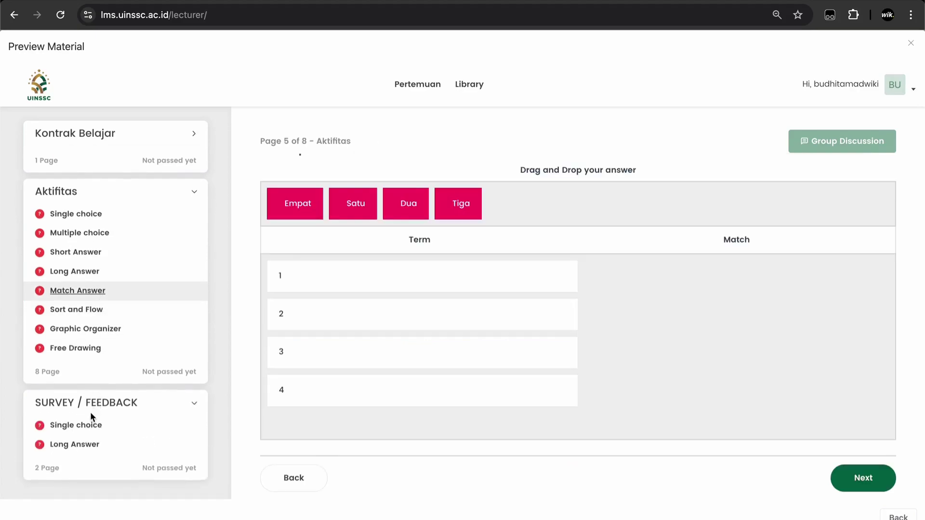
click(84, 428)
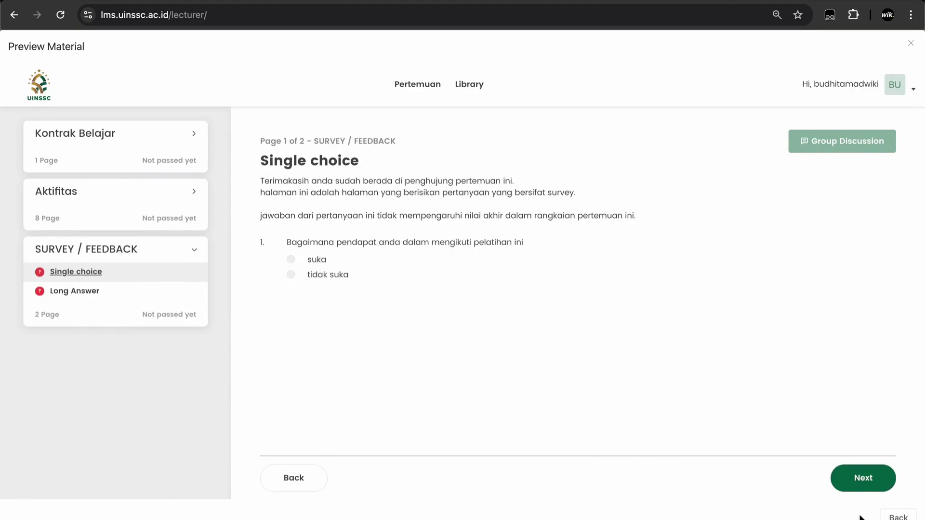
click(898, 516)
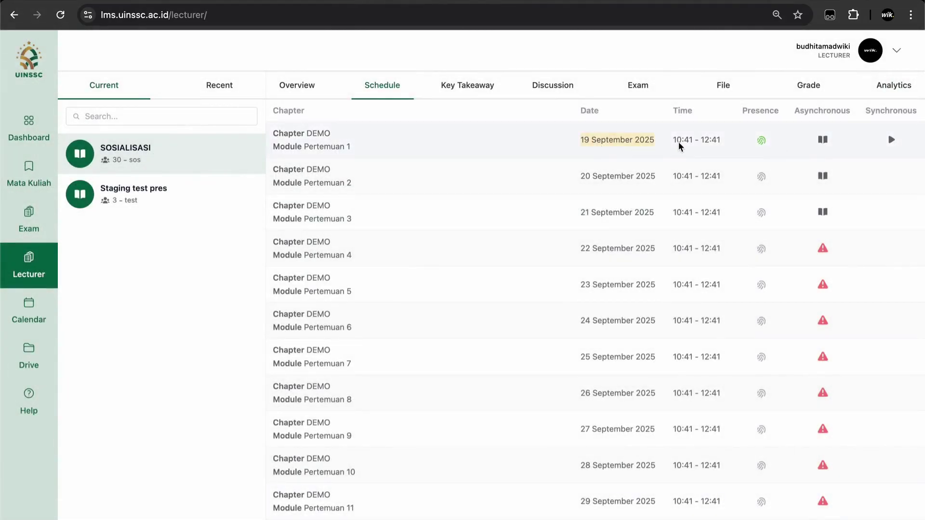
Step: Join the synchronous session of Pertemuan 1 with microphone audio
click(892, 140)
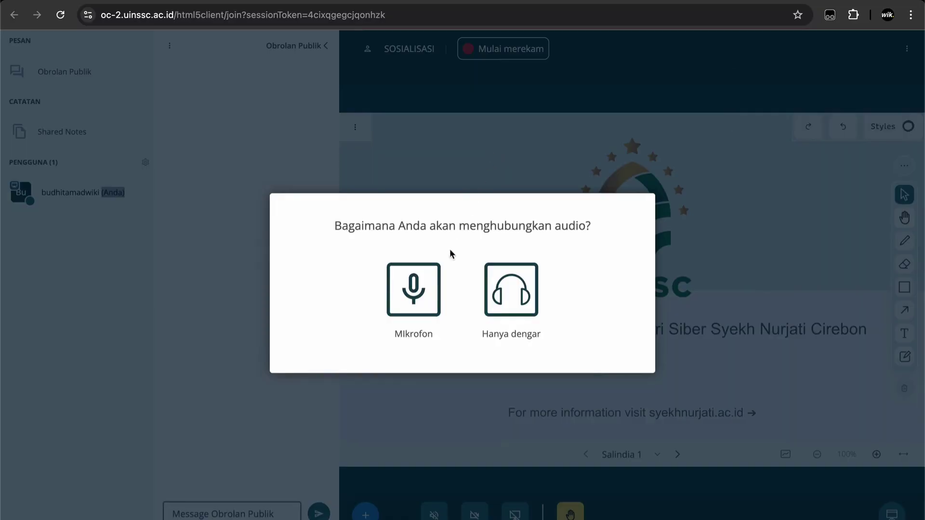
click(429, 287)
click(493, 376)
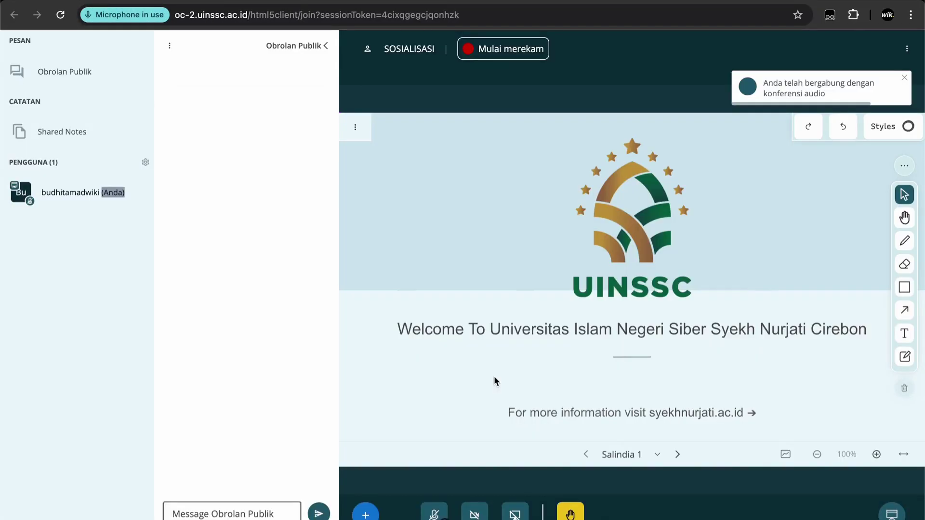
Step: Go to blank whiteboard slide 3 and draw a freehand looped stroke resembling a 2 with the pencil
click(678, 455)
click(678, 454)
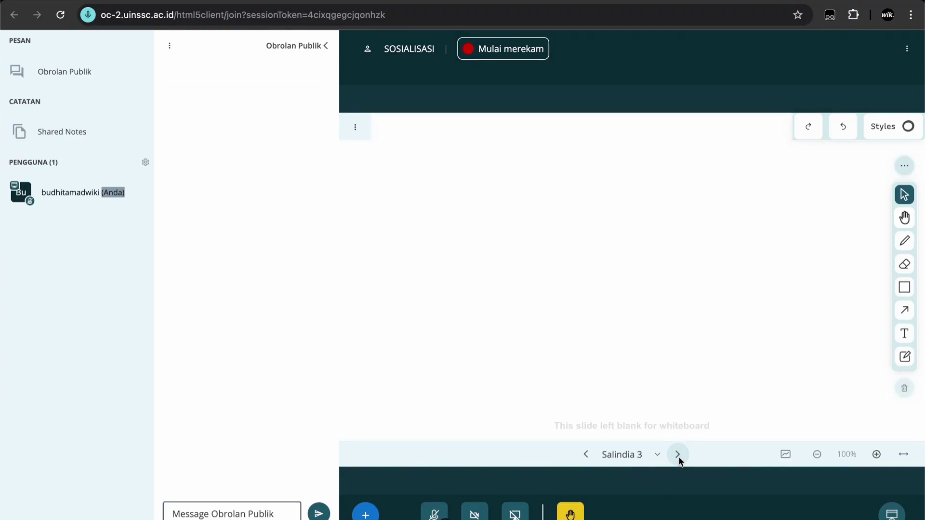
click(786, 454)
key(d)
mouse_move(603, 242)
mouse_down()
mouse_move(654, 236)
mouse_move(695, 266)
mouse_up()
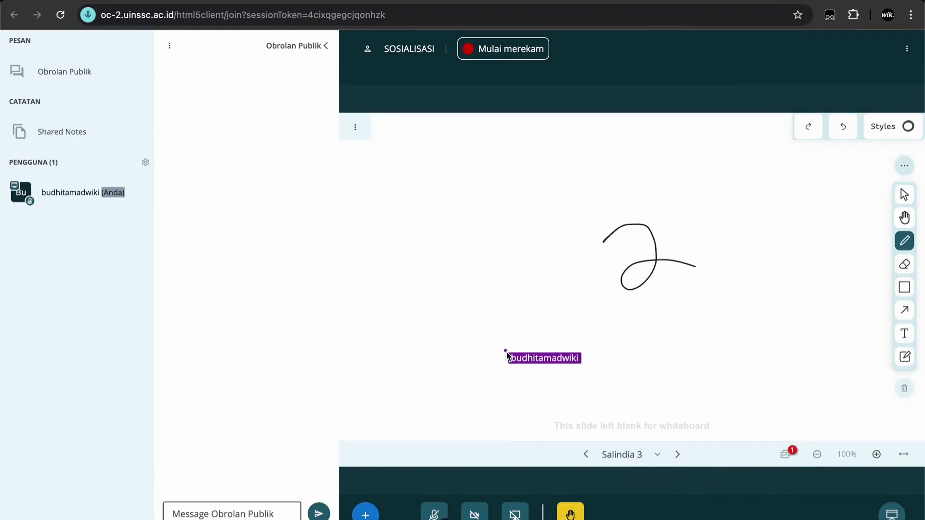
Step: Send the message "Halo" in the public chat
click(221, 514)
text(Halo)
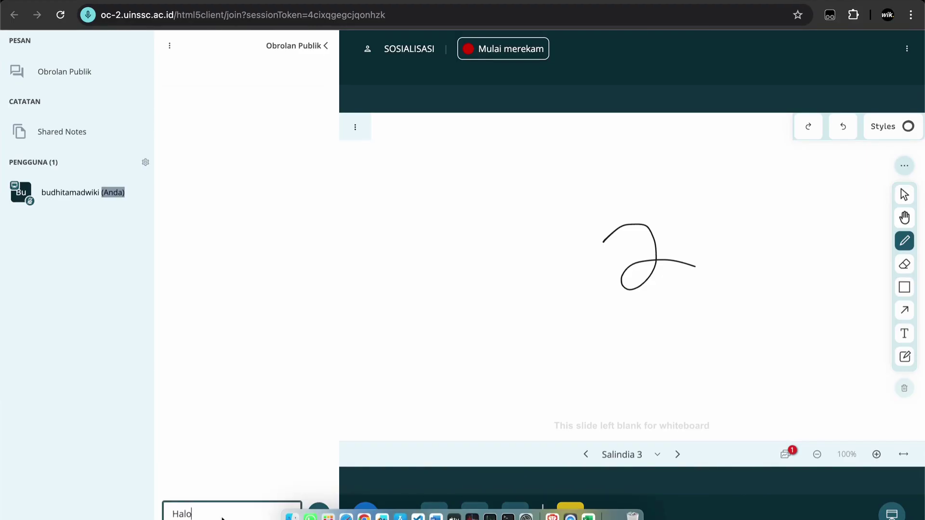
key(Return)
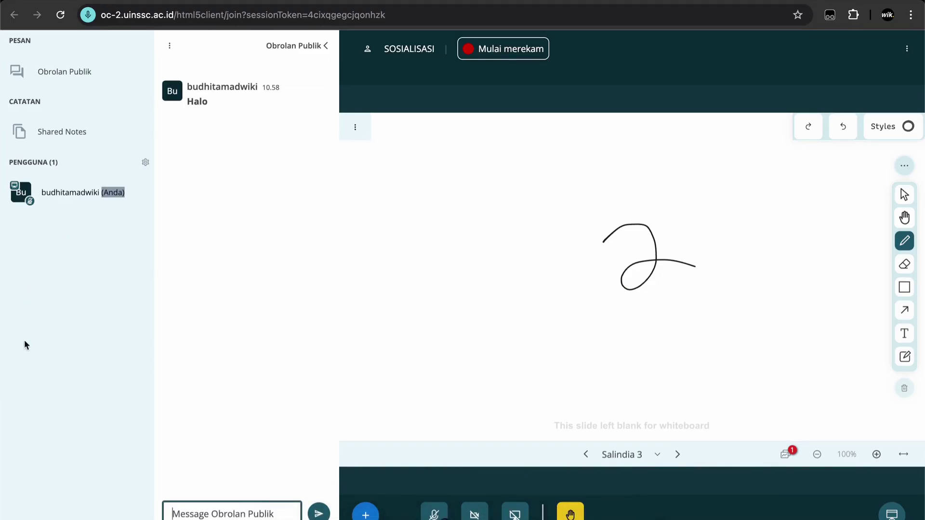
Step: Hide the public chat and return the presentation to slide 1
click(79, 72)
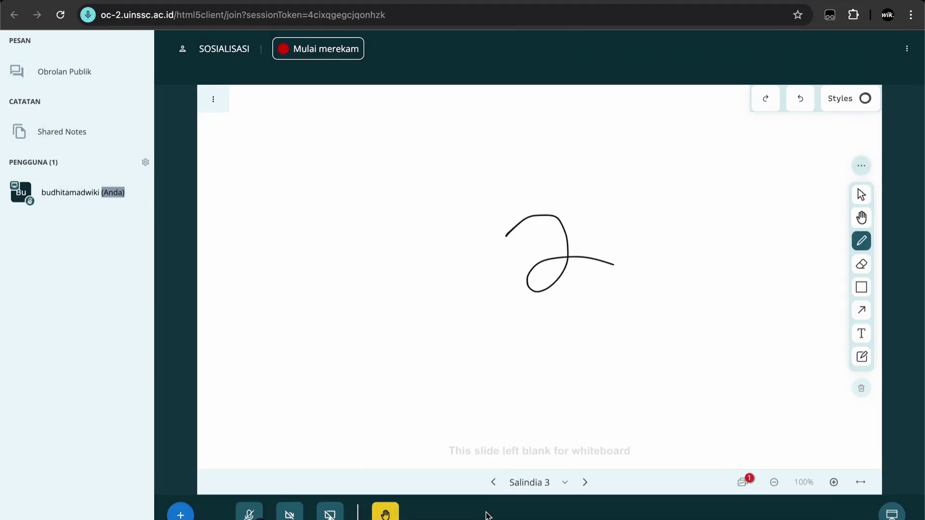
click(493, 482)
click(493, 483)
Step: Upload "PILLAR LEARNING MODULE - Panduan Penggunaan LMS UINSSC - SISWA.pptx" as the session's current presentation
click(181, 514)
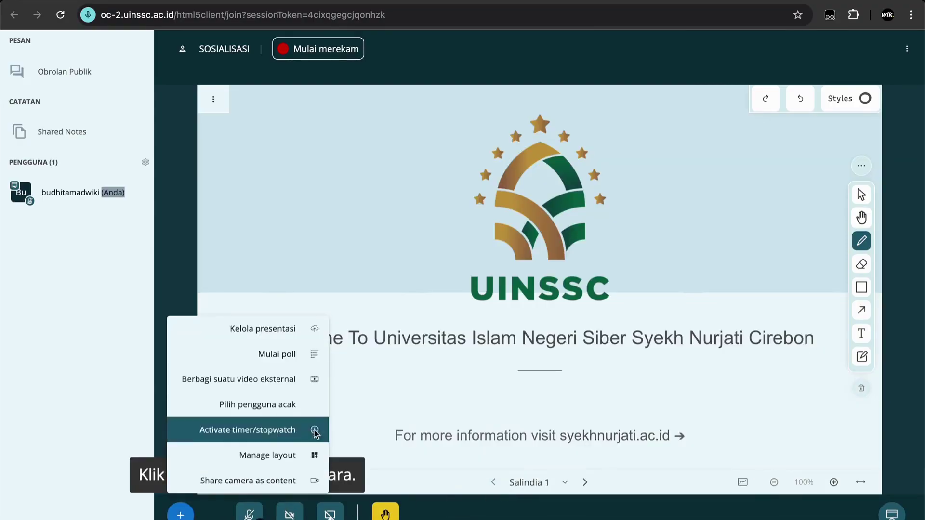
click(309, 330)
click(469, 321)
click(683, 468)
click(295, 207)
click(617, 50)
Step: Review the user management options of the session and close them
click(146, 163)
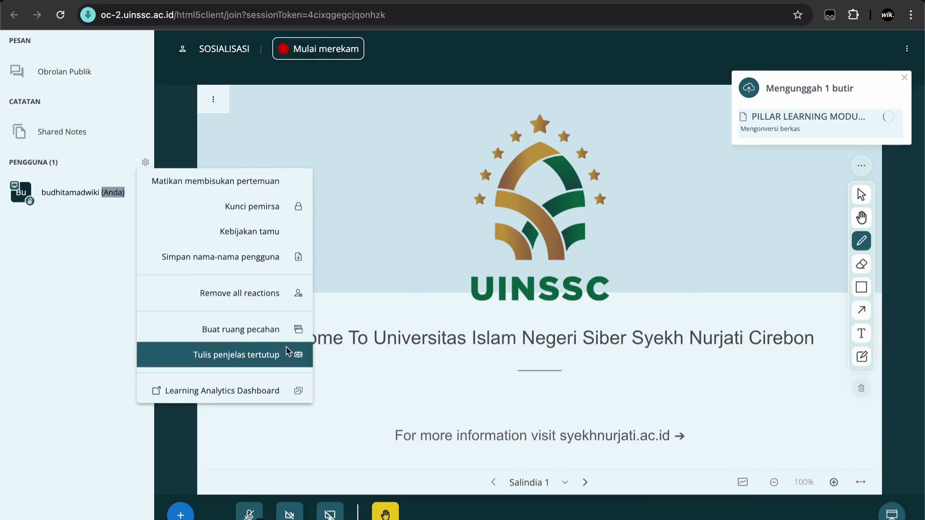
click(348, 404)
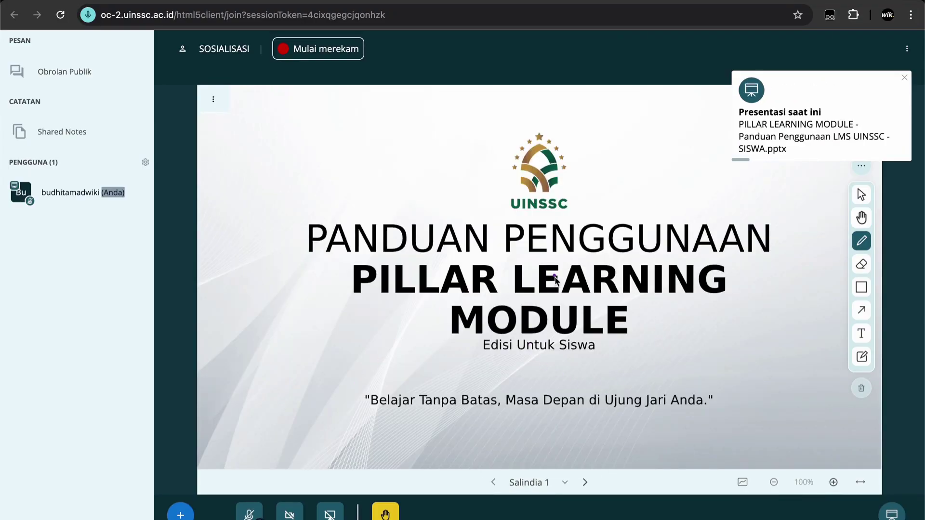
Step: Advance the uploaded presentation to slide 5 and open the session options
click(586, 483)
click(586, 482)
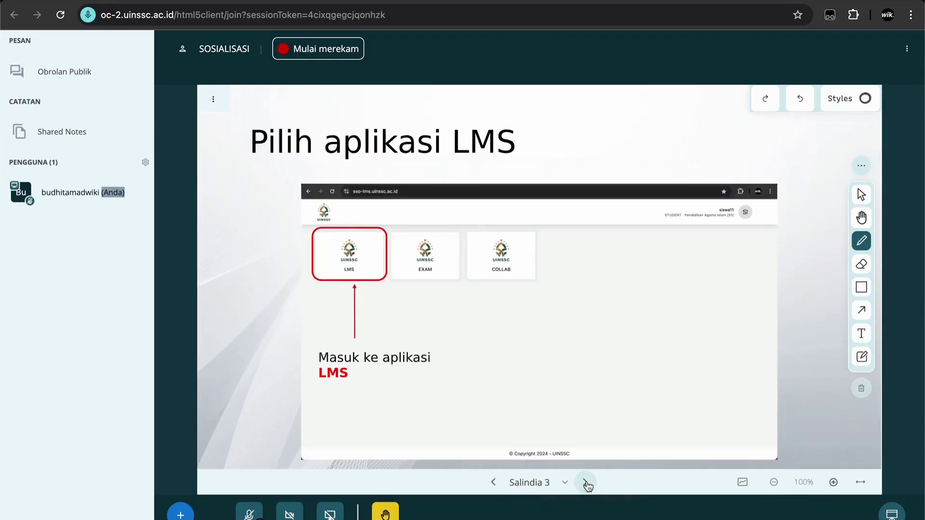
click(586, 483)
click(586, 482)
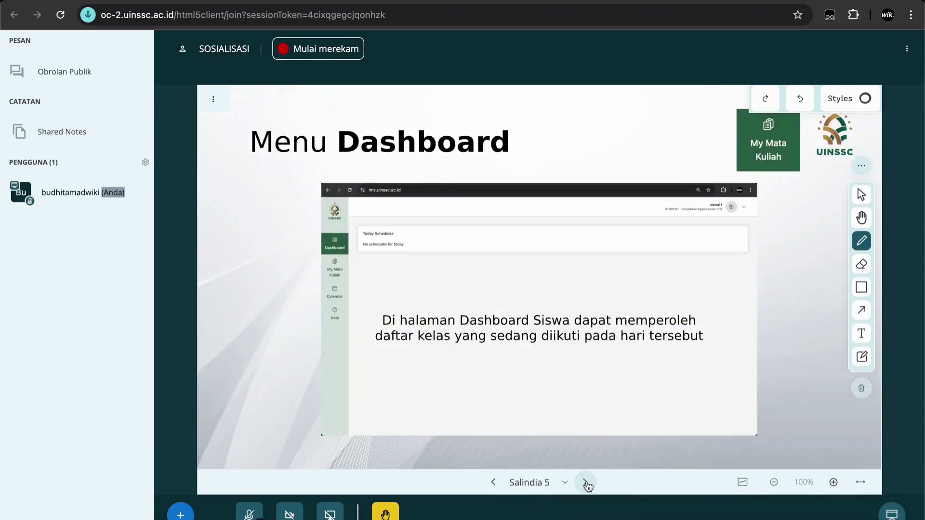
click(907, 49)
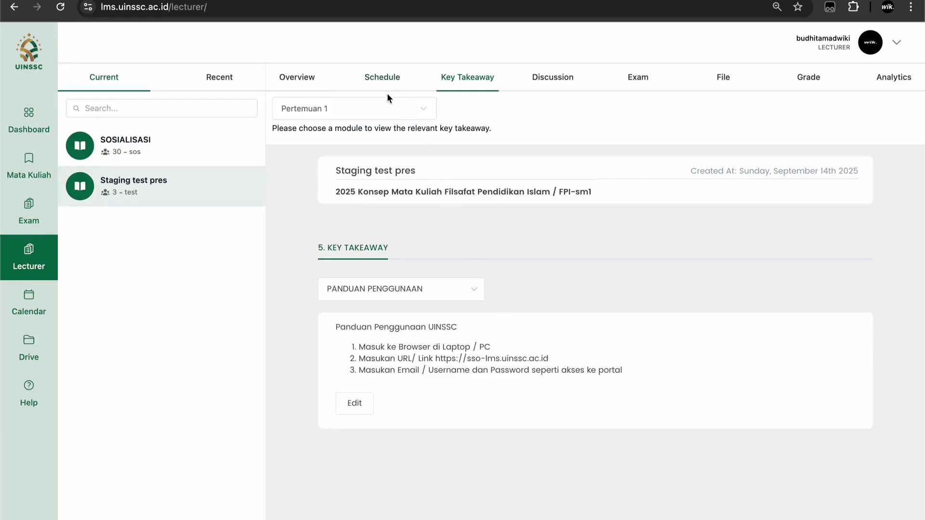
Step: Open the PANDUAN PENGGUNAAN key takeaway of Pertemuan 1 in the editor and close it without saving
click(363, 405)
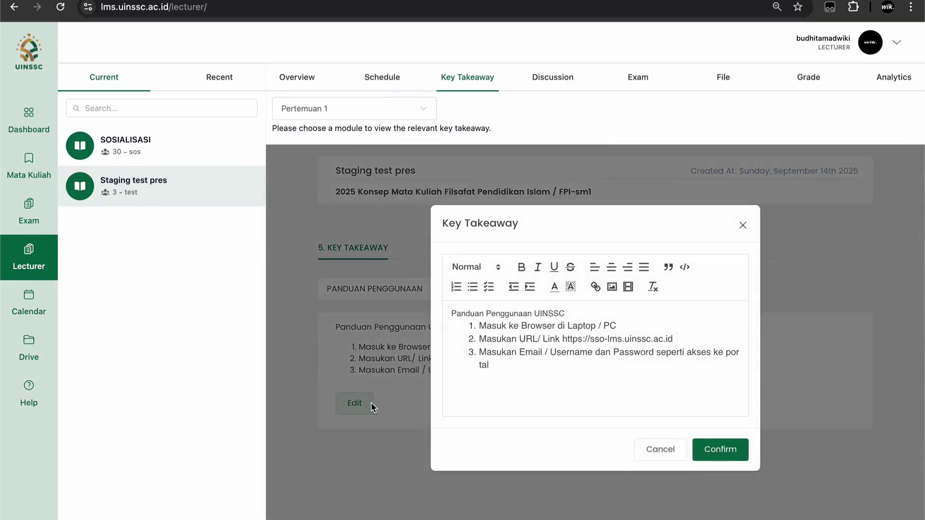
click(589, 369)
key(Return)
key(Escape)
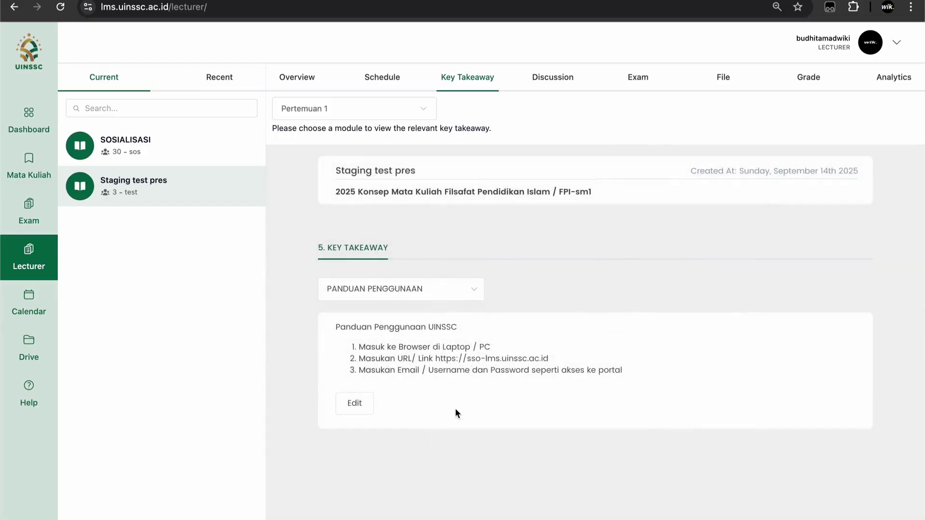
Step: View the Pengertian Filsafat key takeaway and its editor, and switch to the SURVEY key takeaway
click(400, 293)
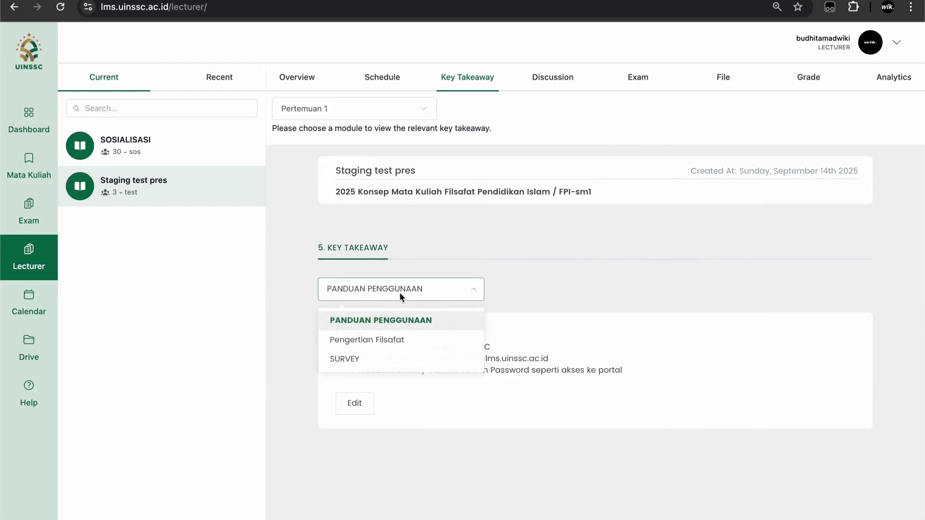
click(400, 341)
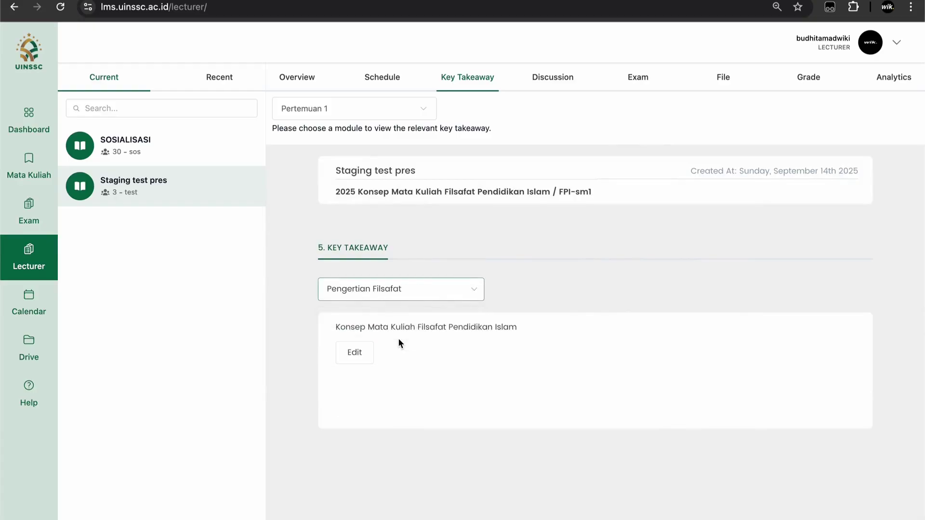
click(355, 353)
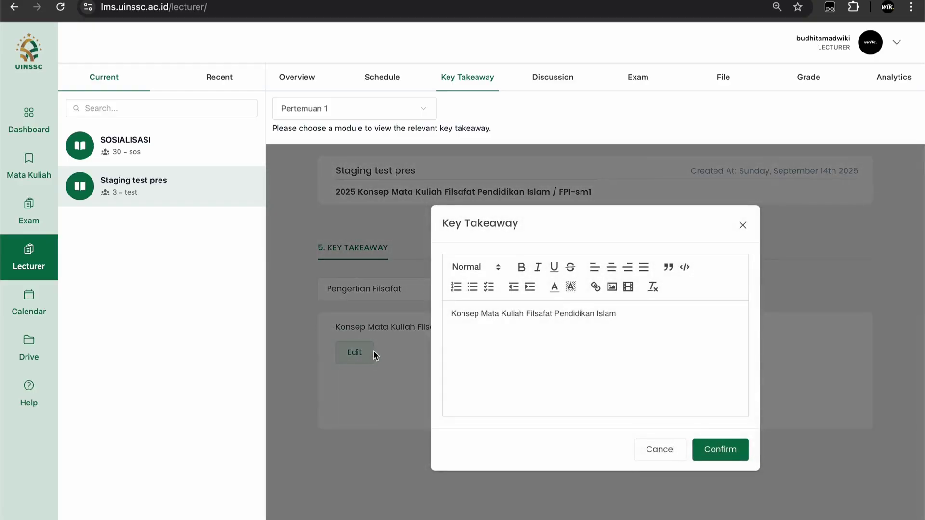
click(374, 351)
click(378, 289)
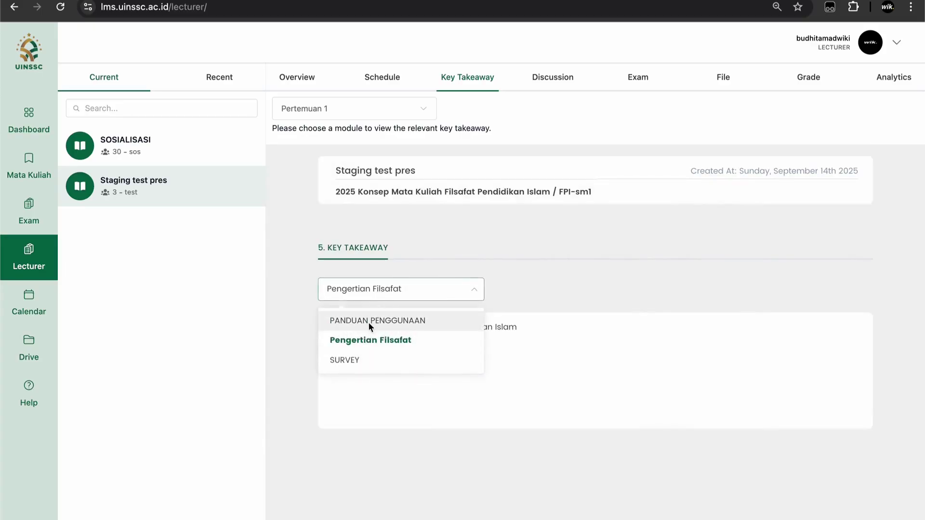
click(359, 360)
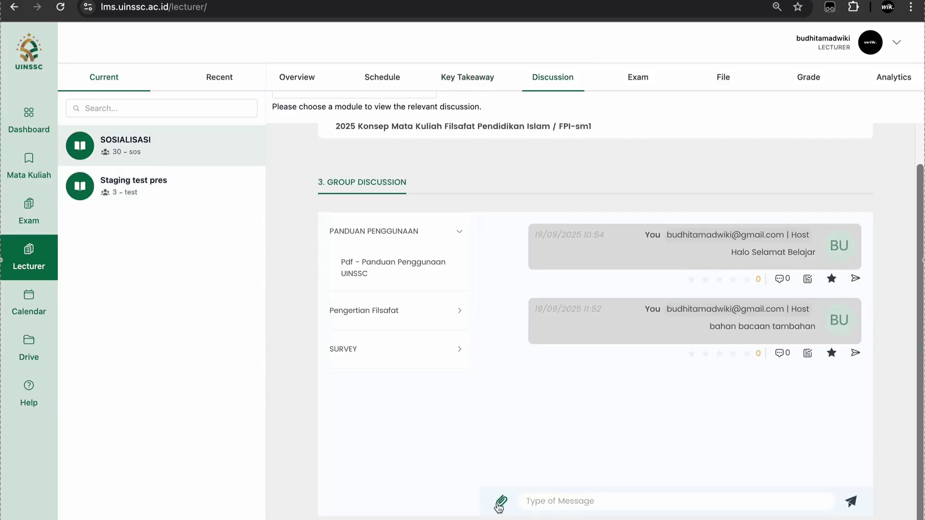
Step: Send the PILLAR LEARNING MODULE SISWA PDF from the Desktop in the group discussion and open the sent attachment to check it
click(501, 501)
key(super+shift+d)
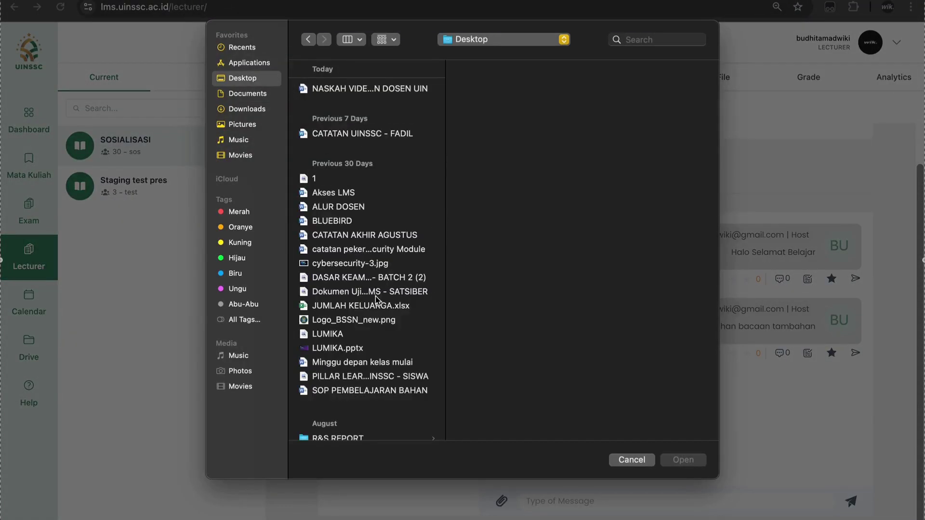
click(376, 377)
click(671, 460)
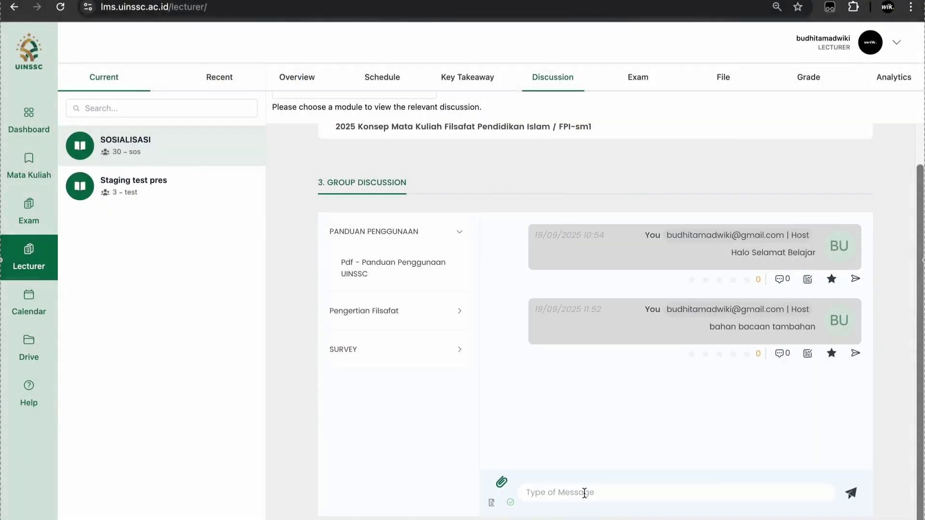
click(851, 493)
click(681, 413)
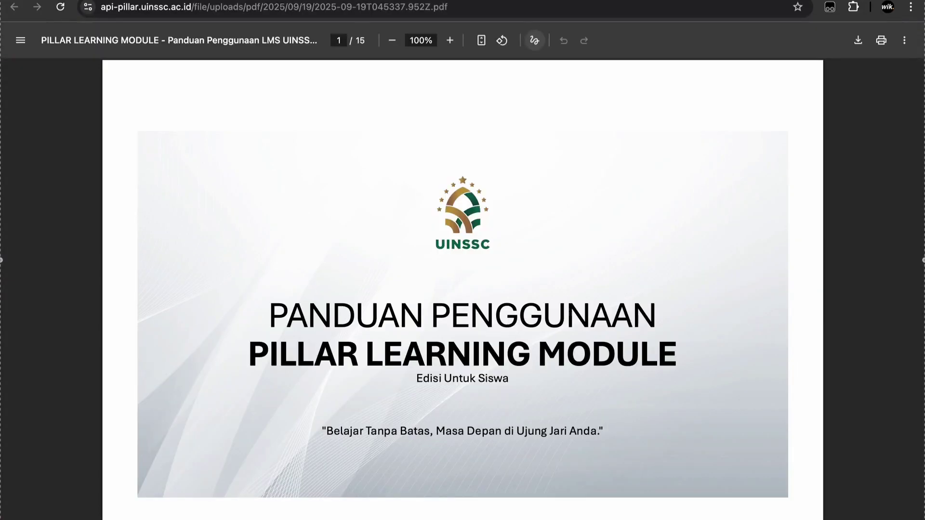
key(super+w)
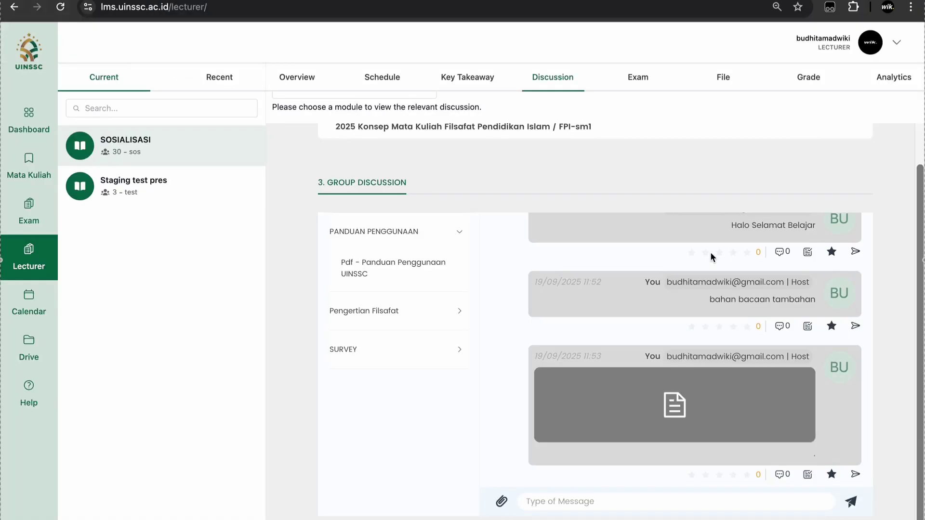
Step: Send the image cybersecurity-3.jpg with the message "info" in the PANDUAN PENGGUNAAN group discussion
click(501, 501)
click(351, 264)
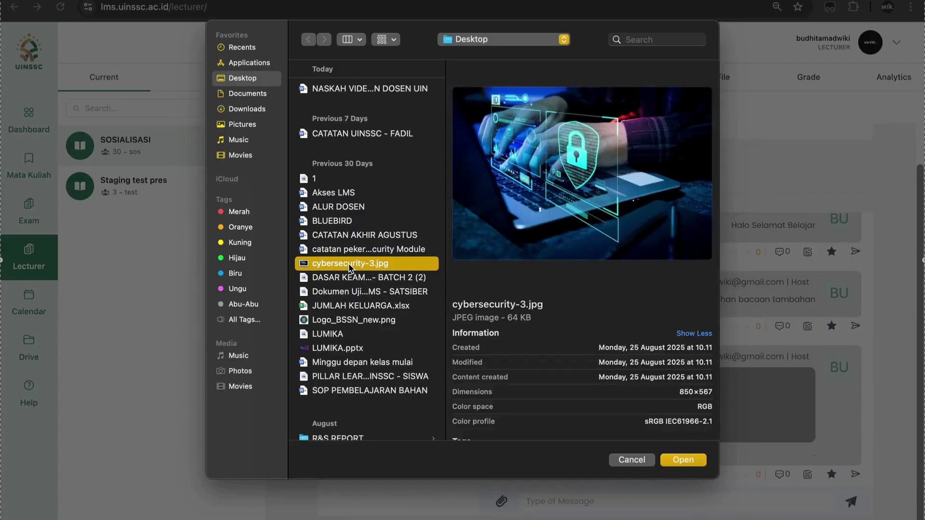
click(683, 460)
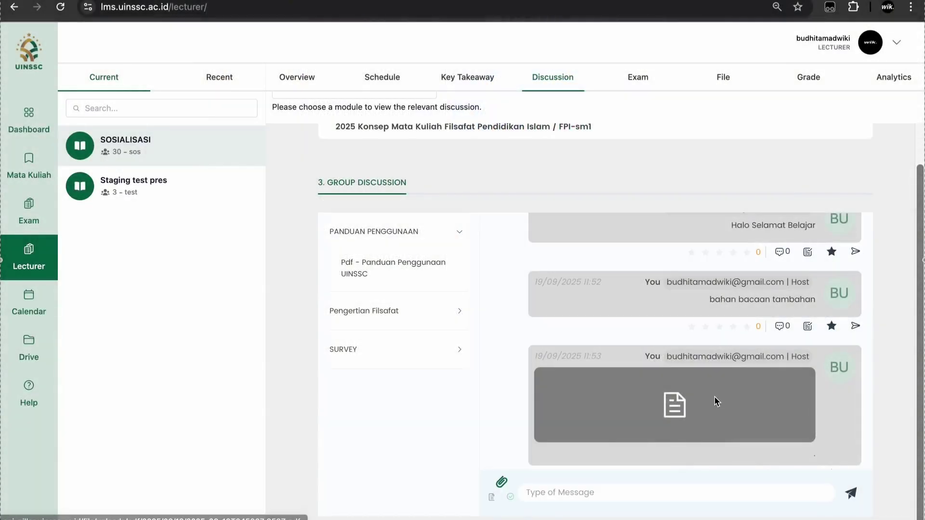
click(644, 492)
text(info)
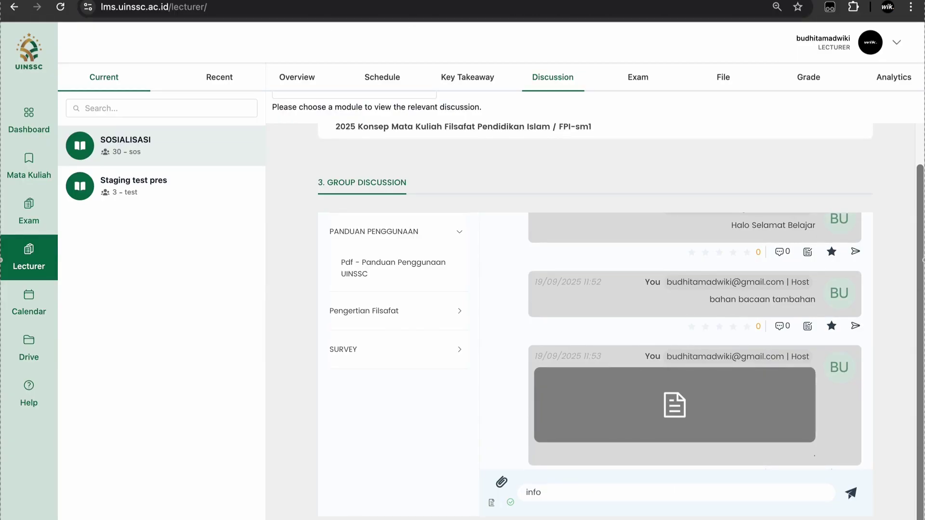
click(851, 494)
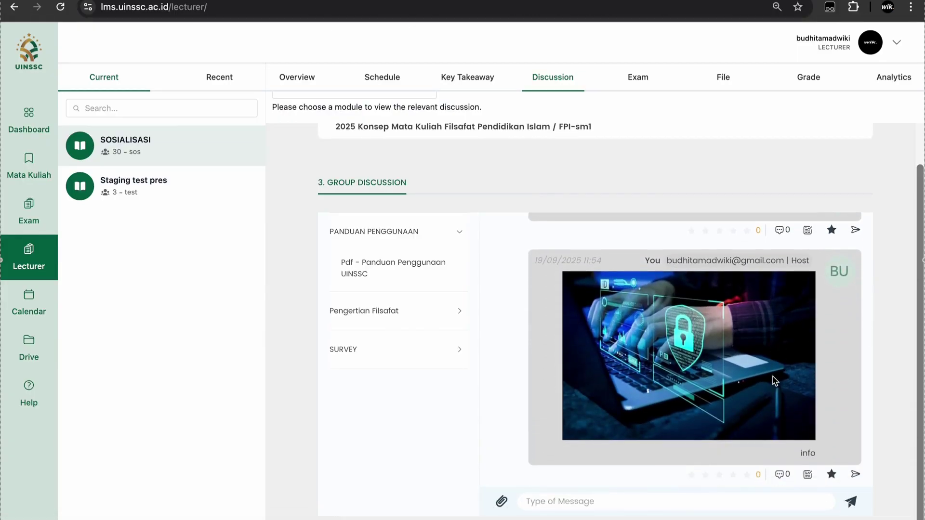
Step: Open the discussion of "Video - Konsep Mata Kuliah Pendidikan Islam" under Pengertian Filsafat and look through its list of activities
click(367, 310)
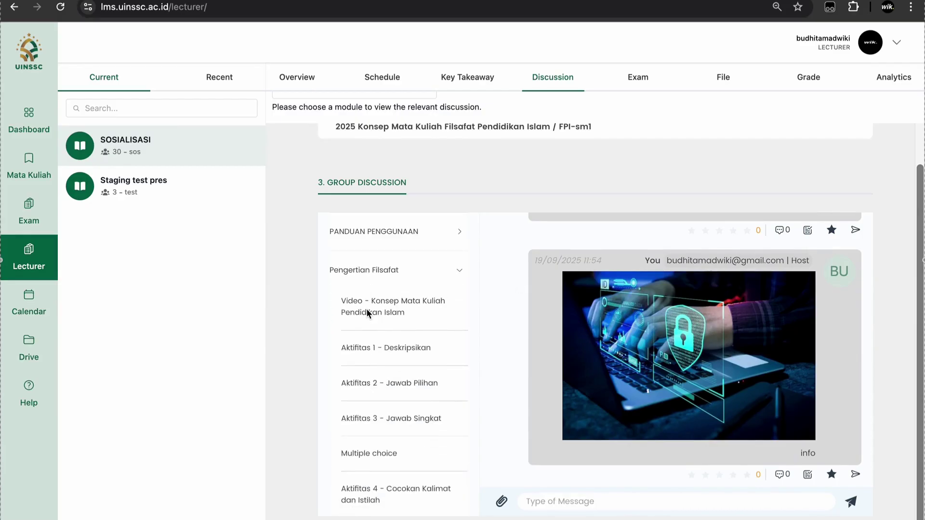
click(367, 308)
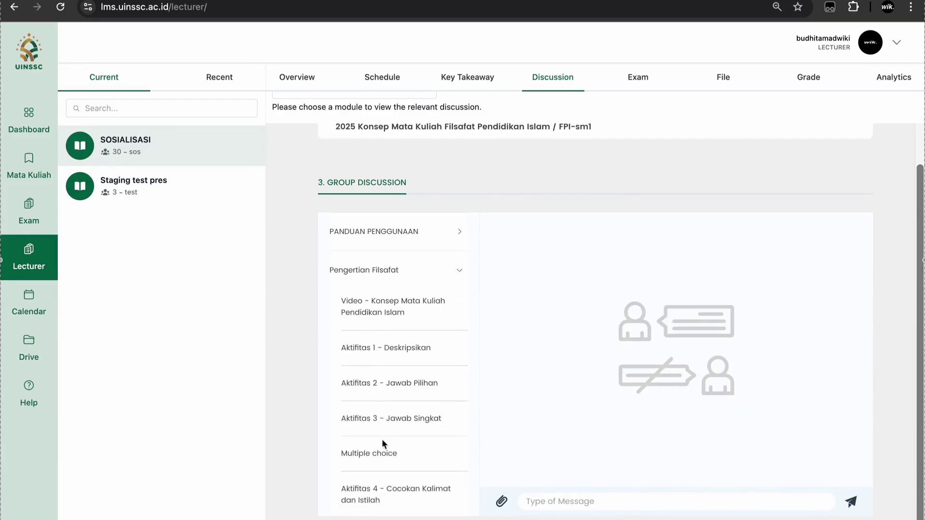
scroll(382, 487, down, 5)
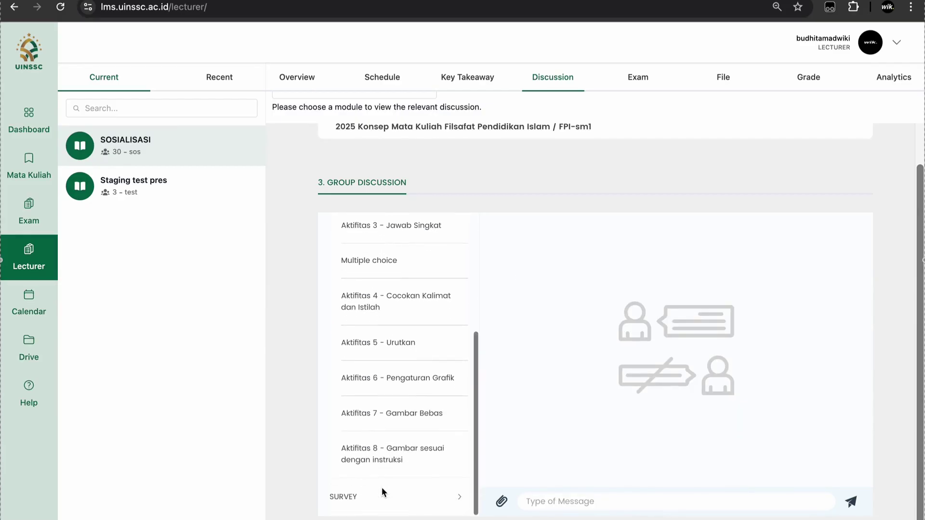
scroll(381, 488, up, 5)
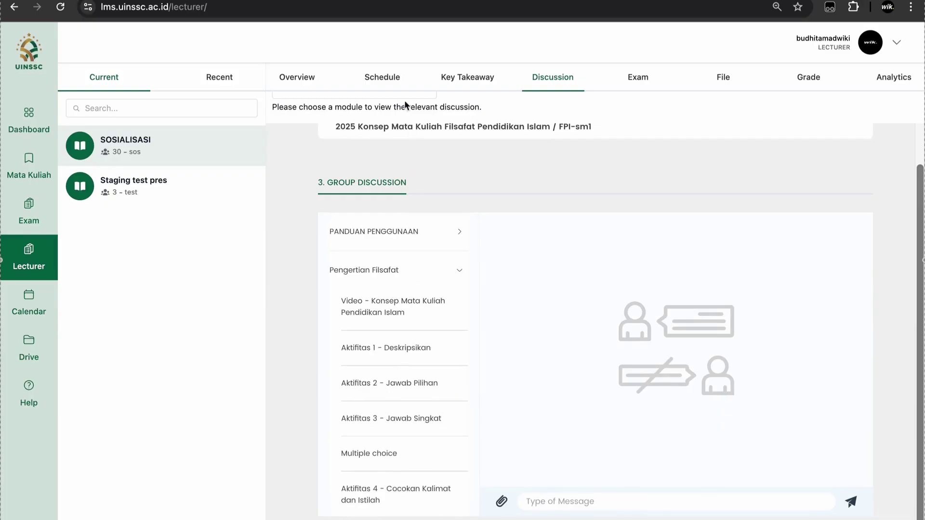
Step: Start a new exam for the SOSIALISASI class with the code "UTS SOSIALISASI SEMESTER 1"
click(633, 80)
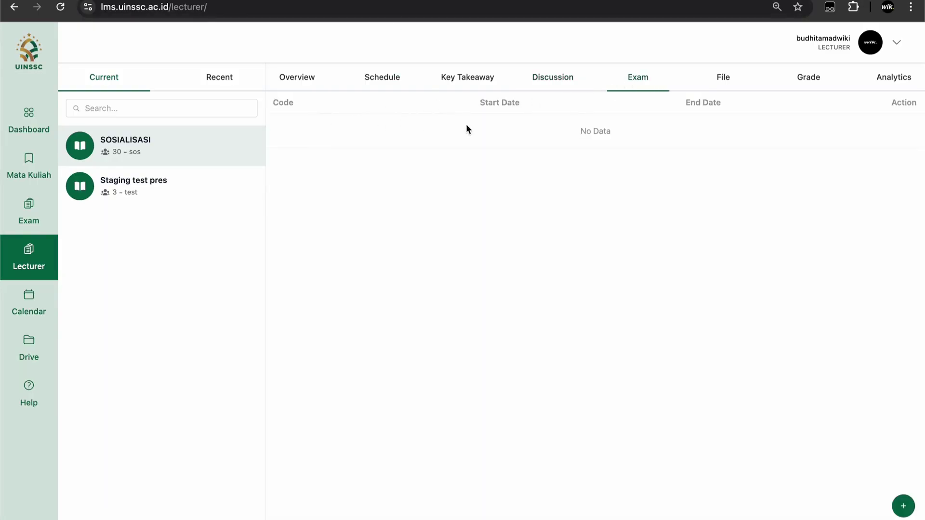
click(904, 506)
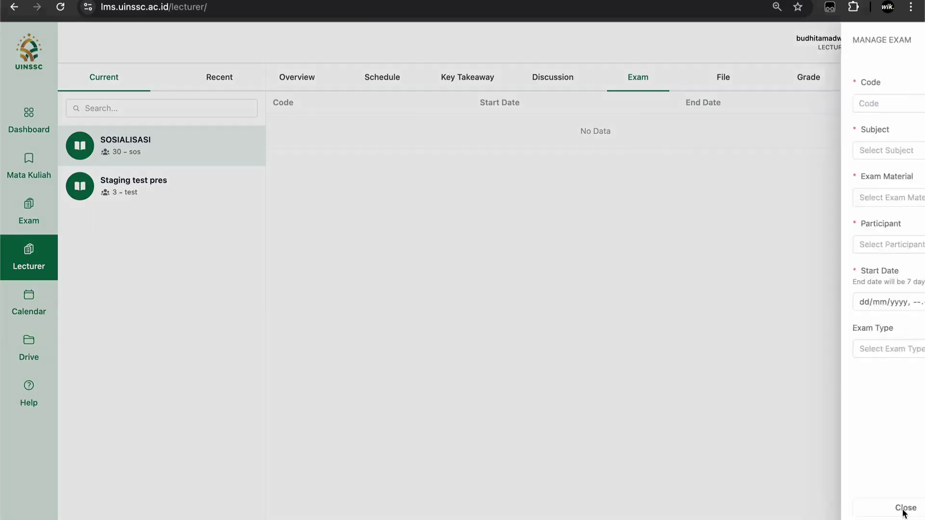
click(781, 100)
text(UAS)
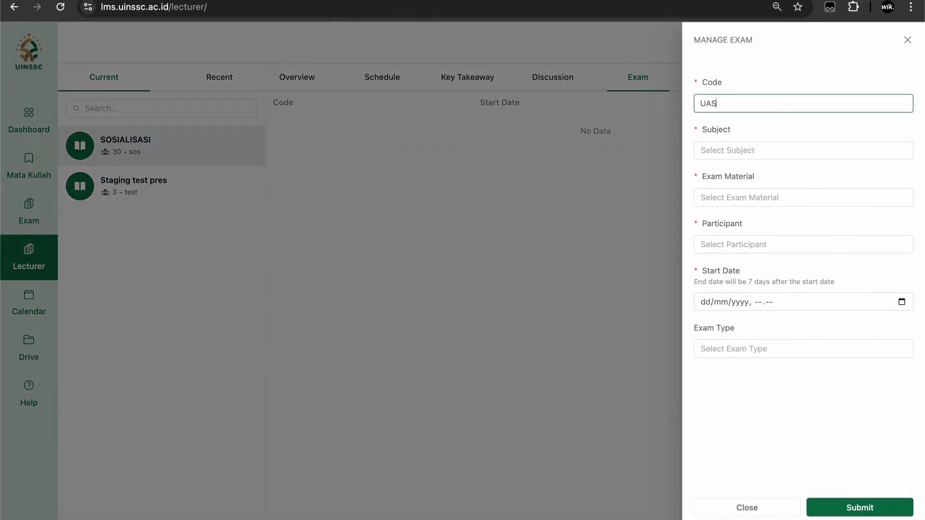
key(BackSpace)
text(TS SOSIALISASI SEME)
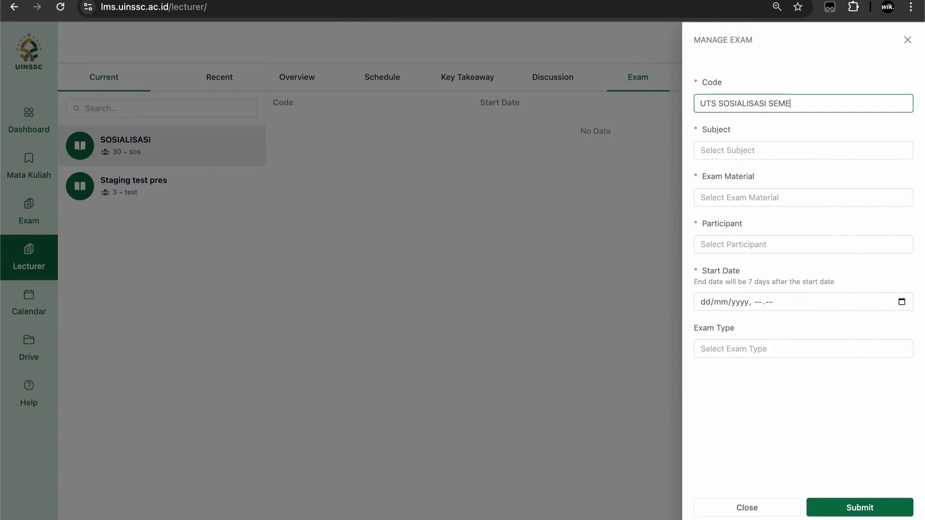
text(STER 1)
Step: Set the exam's subject to DEMO, material to "UTS / KODE MATA KULIAH / DOSEN / SEMESTER" and participant to Semua Peserta
key(Tab)
key(Down)
key(Return)
key(Tab)
key(Down)
key(Down)
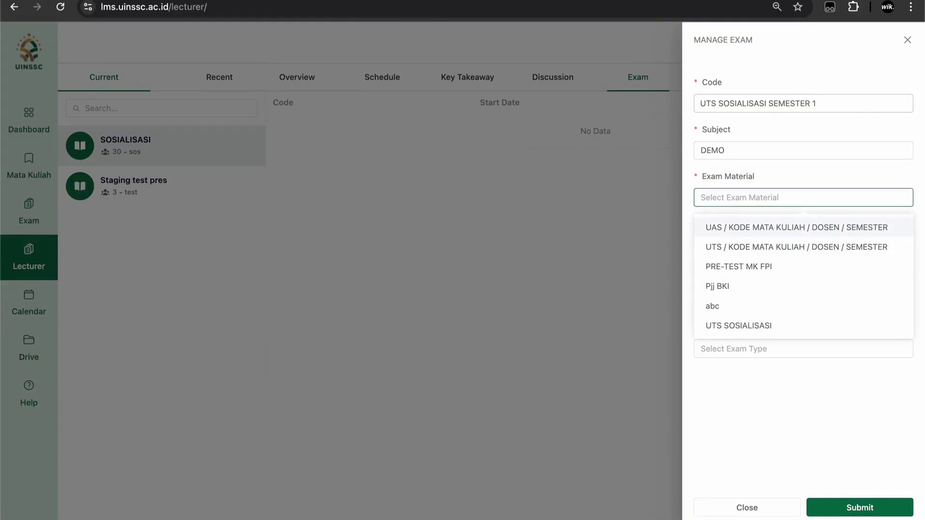
key(Return)
key(Tab)
key(Down)
click(772, 281)
key(Tab)
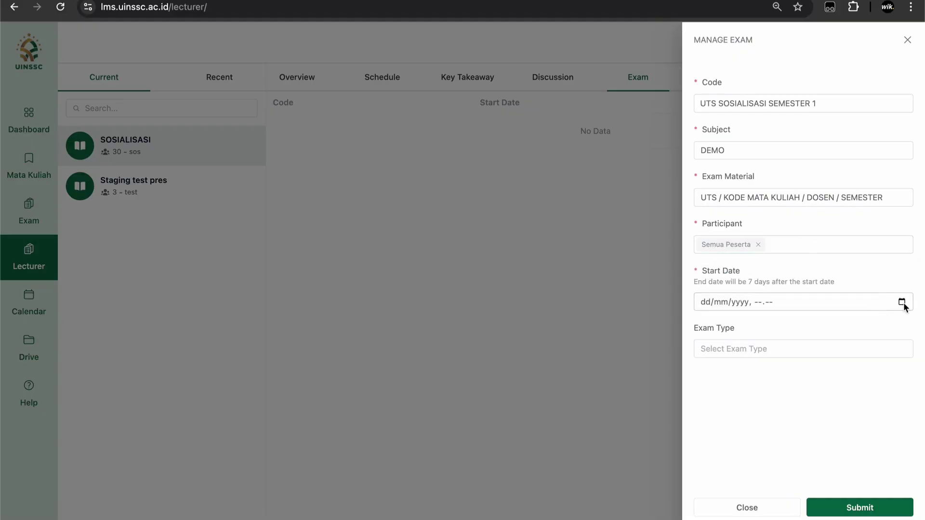
Step: Set the exam's start date to 22/09/2025, 08.00, and check the note about the end date
click(902, 302)
click(802, 460)
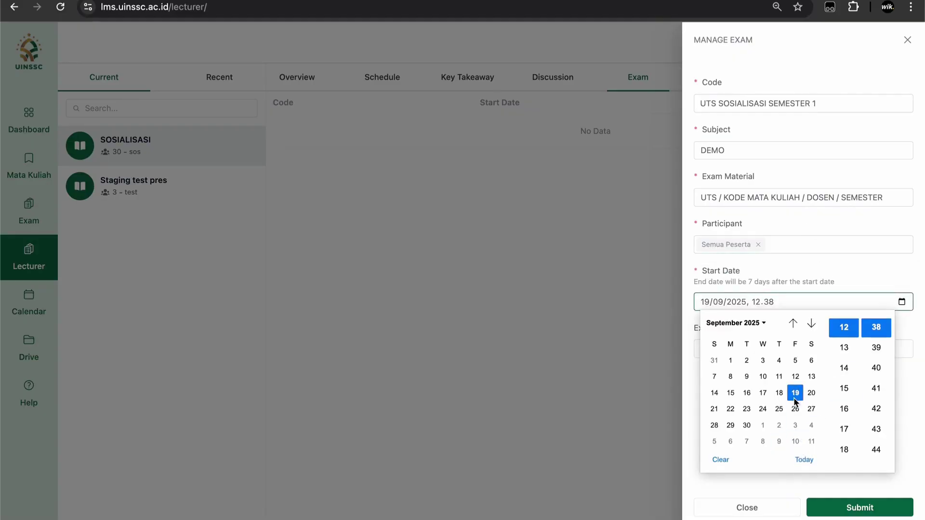
scroll(843, 375, up, 3)
click(844, 369)
scroll(886, 387, up, 5)
scroll(886, 386, up, 8)
click(882, 330)
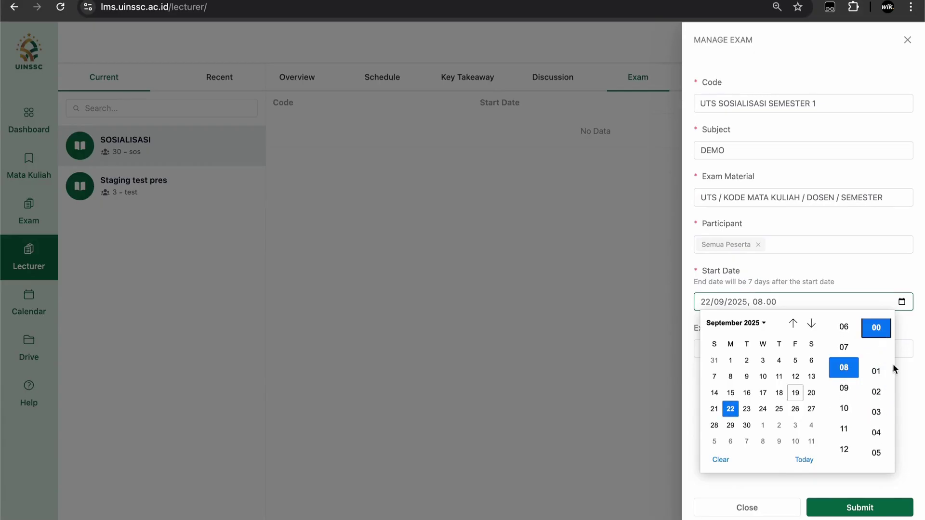
click(914, 403)
click(702, 285)
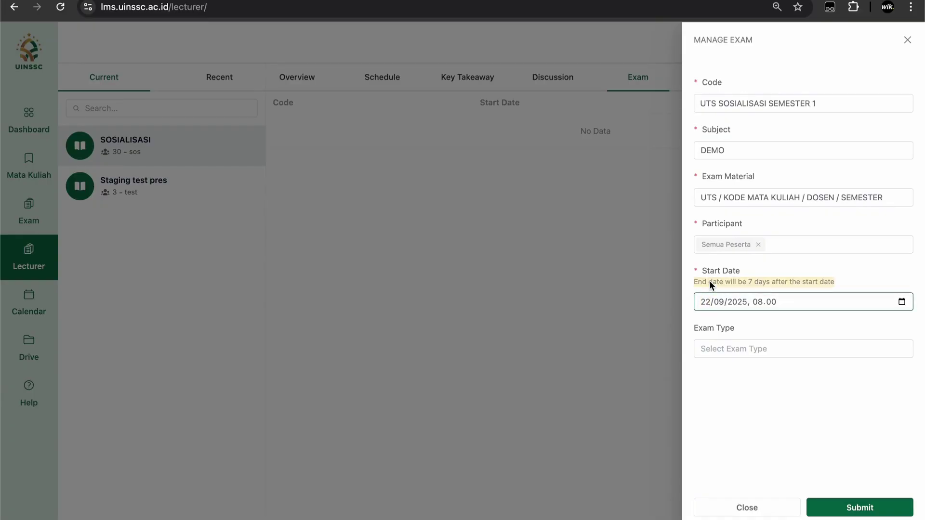
Step: Set the exam type to UTS and submit the new exam
click(767, 345)
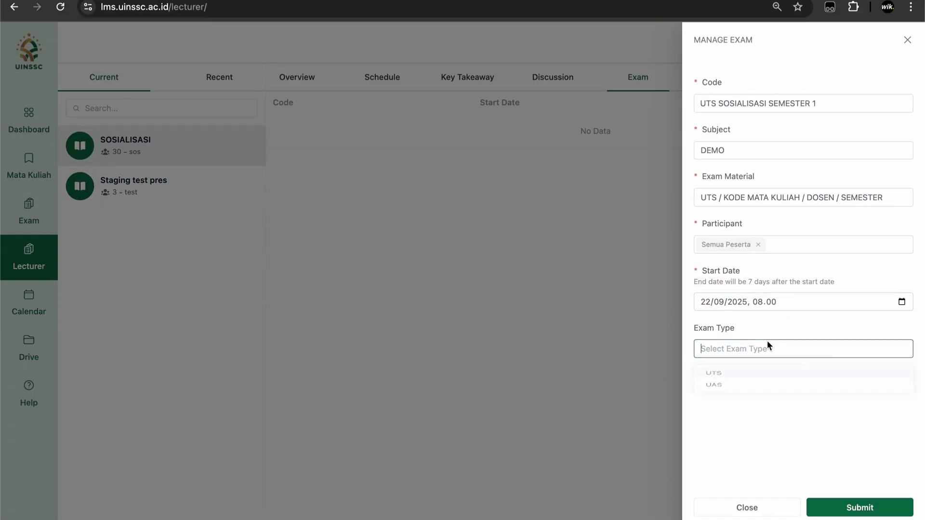
click(750, 379)
click(858, 513)
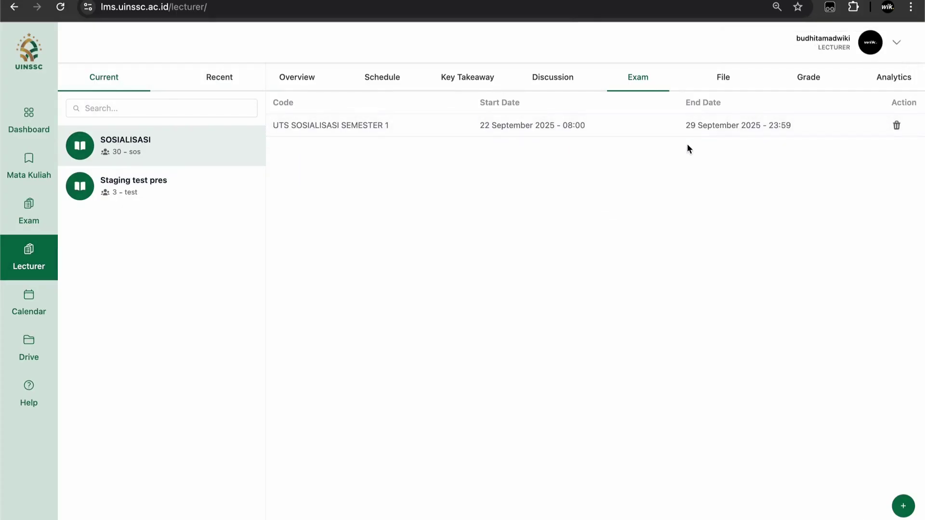
Step: Upload cybersecurity-3.jpg from the Desktop to the Trainer folder in the SOSIALISASI class files
click(723, 76)
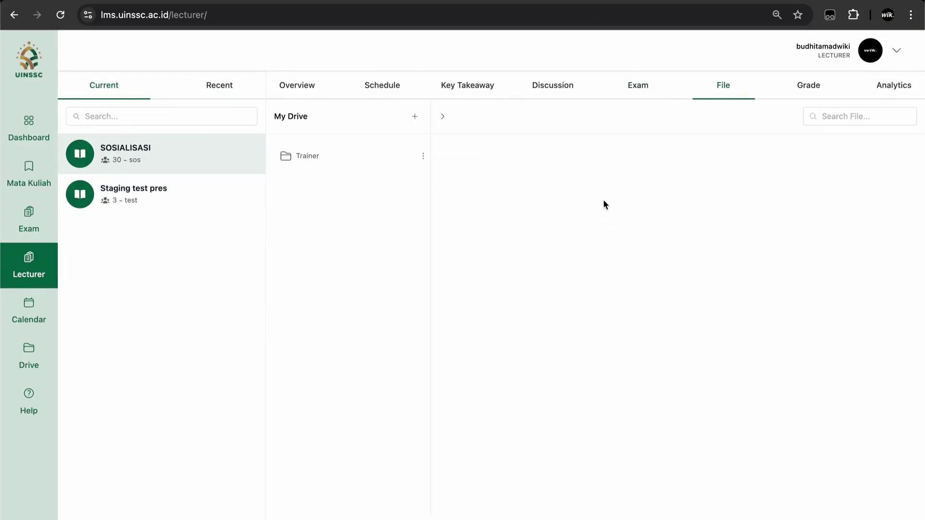
click(351, 161)
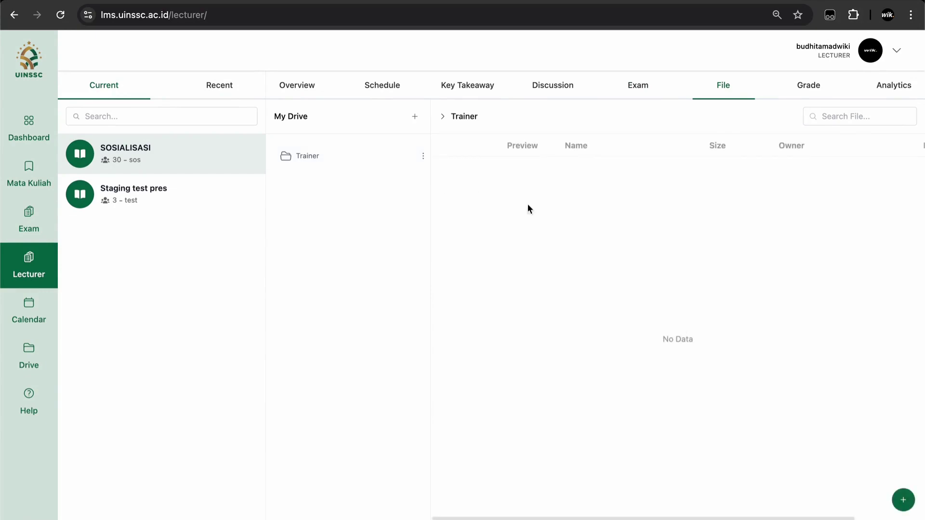
click(903, 500)
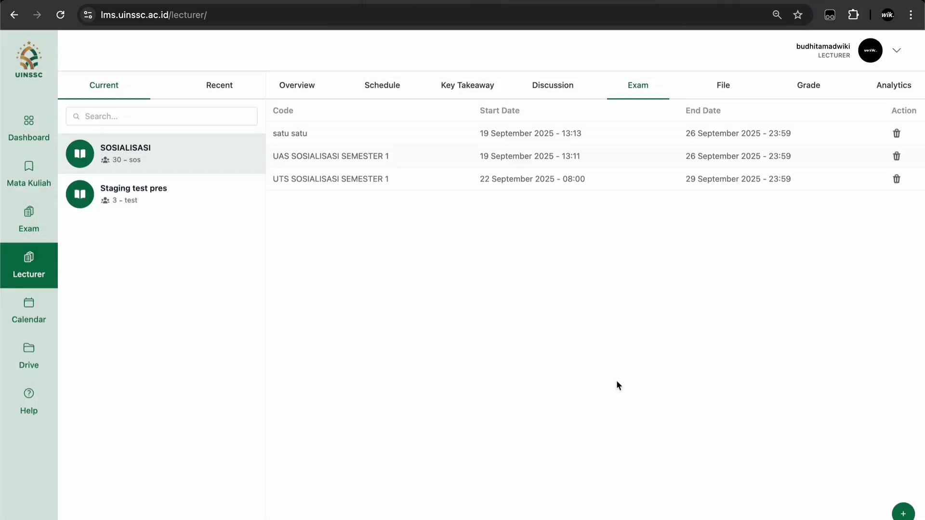
click(723, 86)
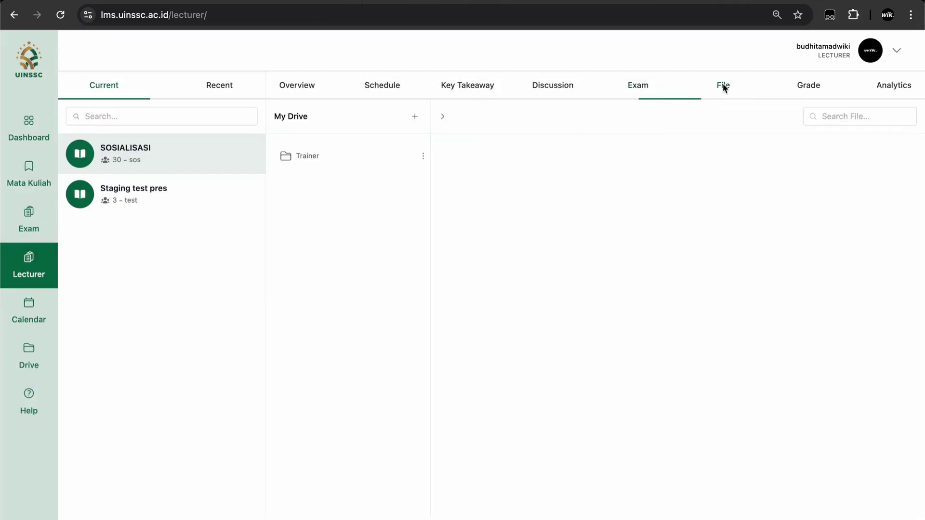
click(351, 161)
click(903, 500)
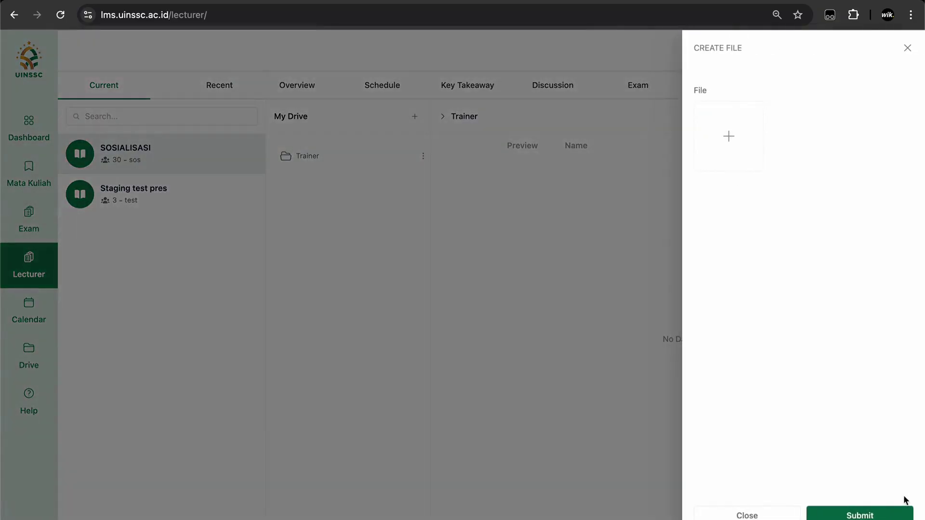
click(727, 144)
click(351, 272)
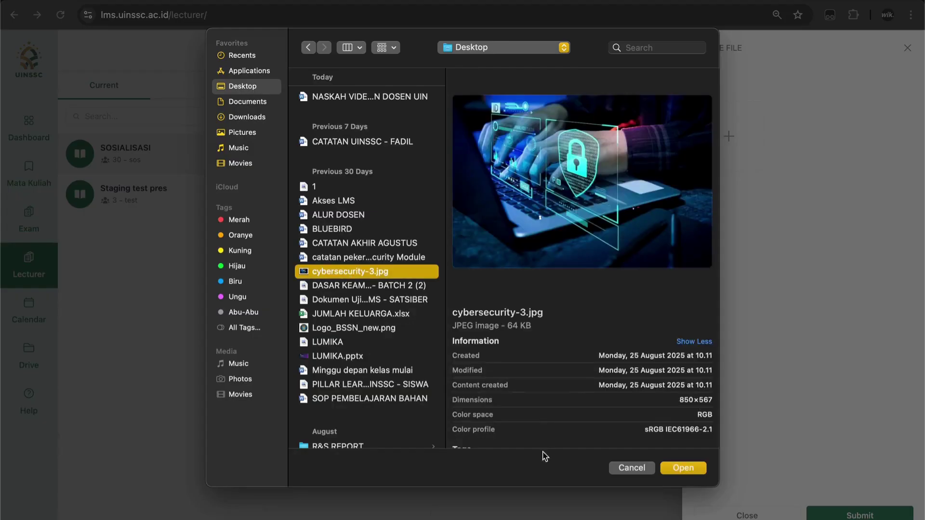
click(682, 468)
click(861, 514)
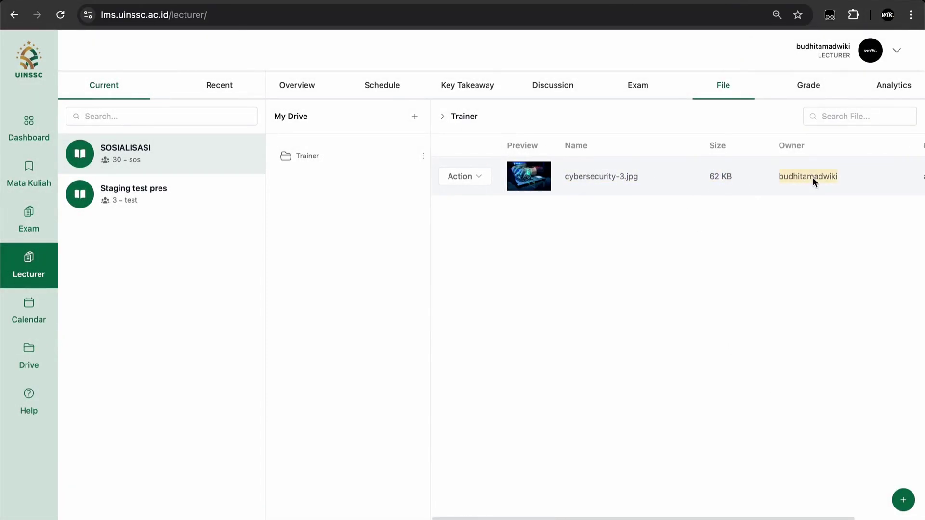
Step: Open the available actions for the uploaded cybersecurity-3.jpg
click(461, 178)
click(478, 210)
click(480, 215)
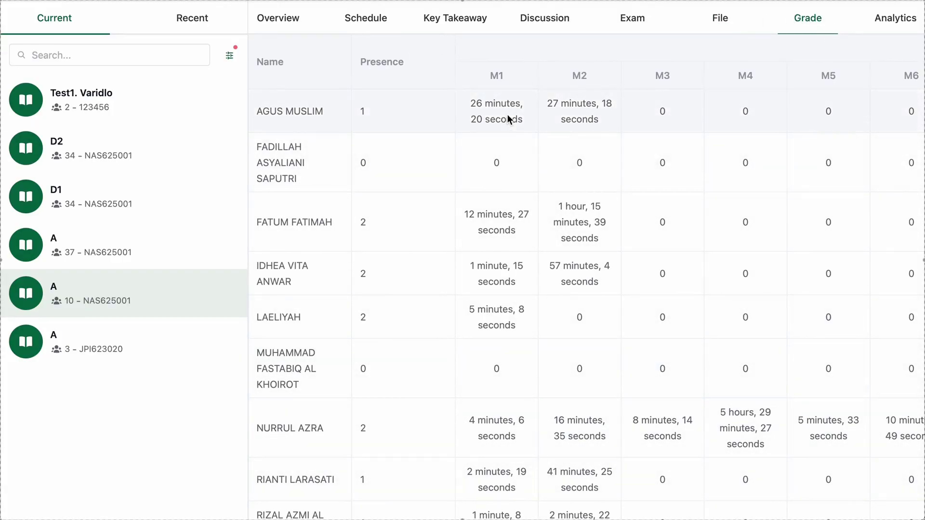
Step: Look through the grade table of class A (10 – NAS625001), from the reading times to the Tugas Mandiri (Turi) scores
scroll(677, 161, right, 15)
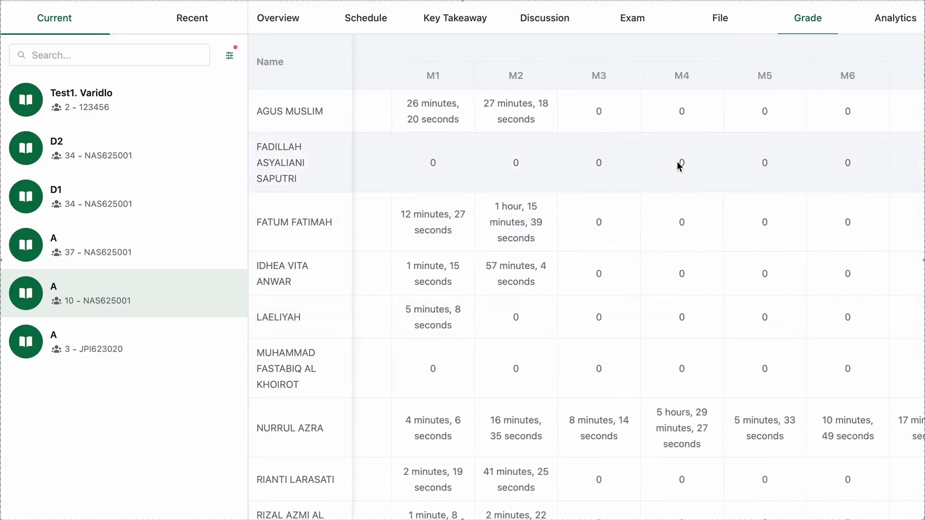
scroll(744, 153, right, 5)
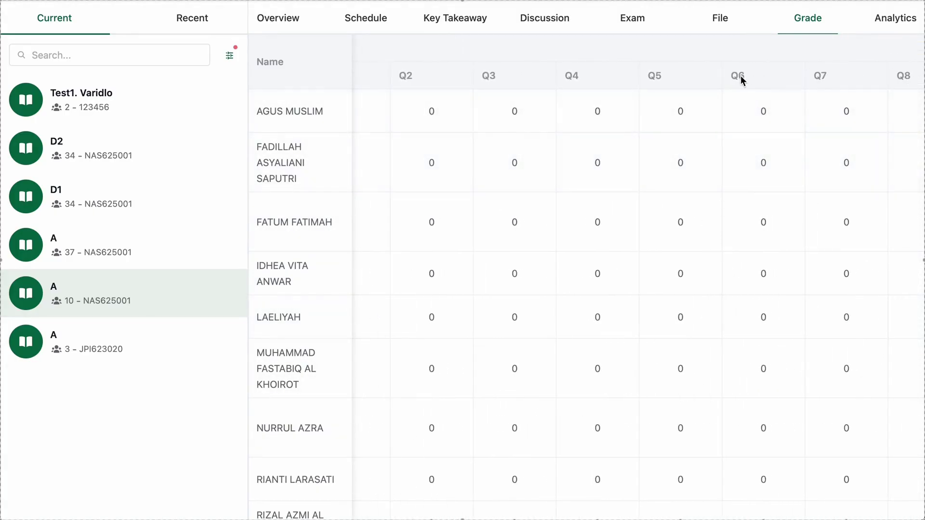
scroll(723, 145, right, 6)
scroll(721, 143, right, 5)
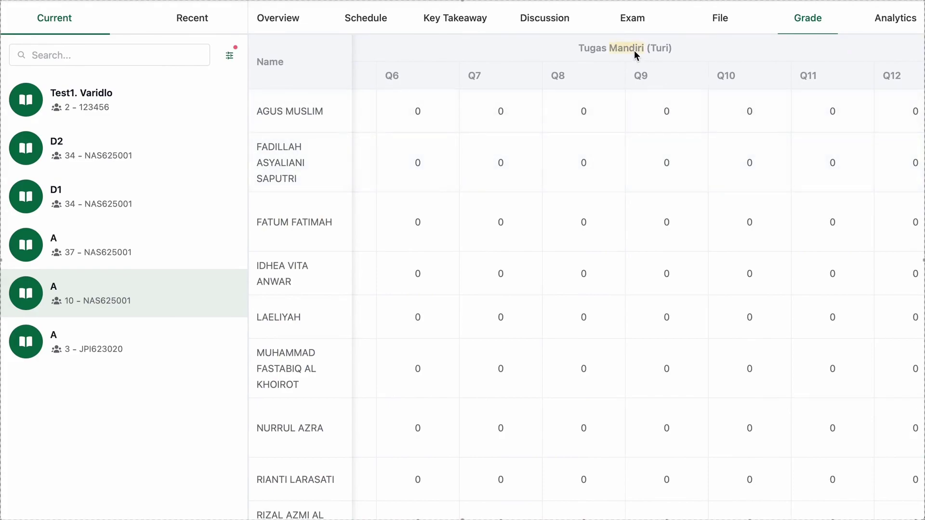
scroll(649, 174, right, 15)
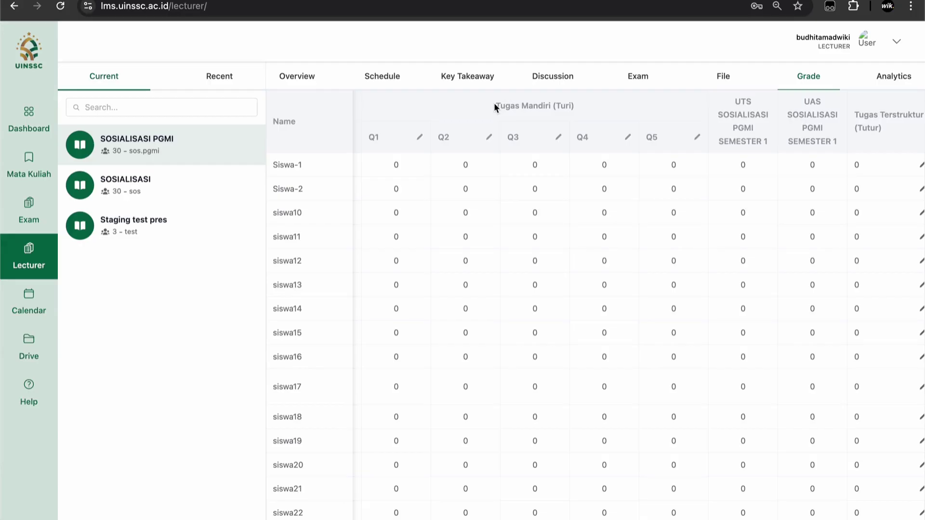
Step: Open the finished Tugas Mandiri submission in the SOSIALISASI PGMI grades and expand its Single choice, Multiple choice and Long Answer groups
click(419, 136)
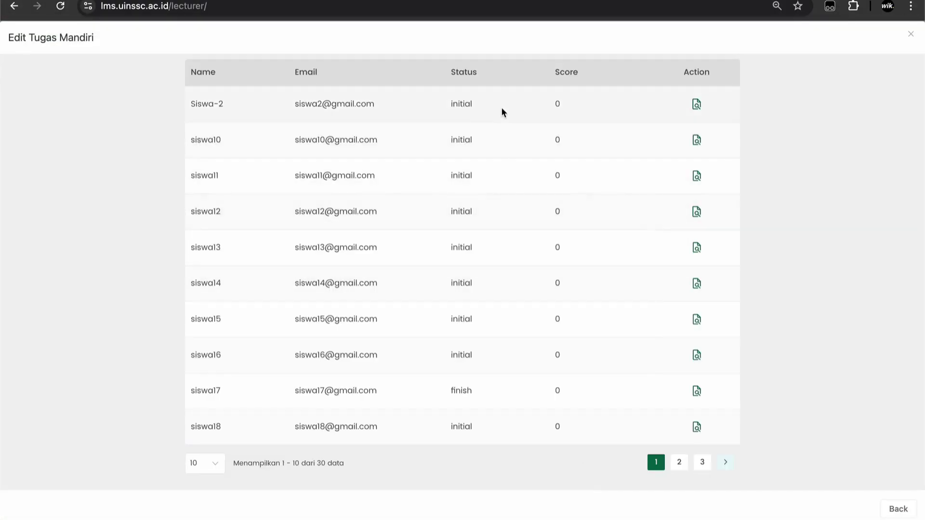
double_click(460, 390)
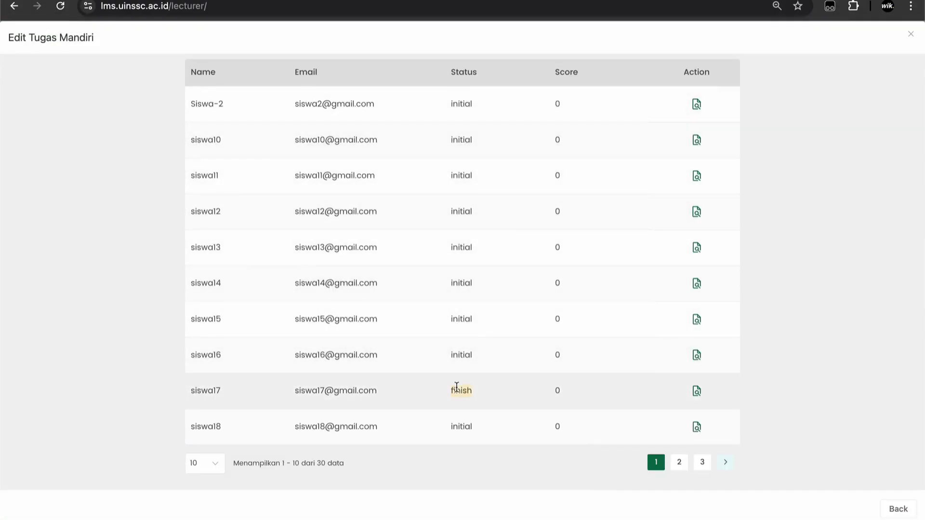
click(696, 390)
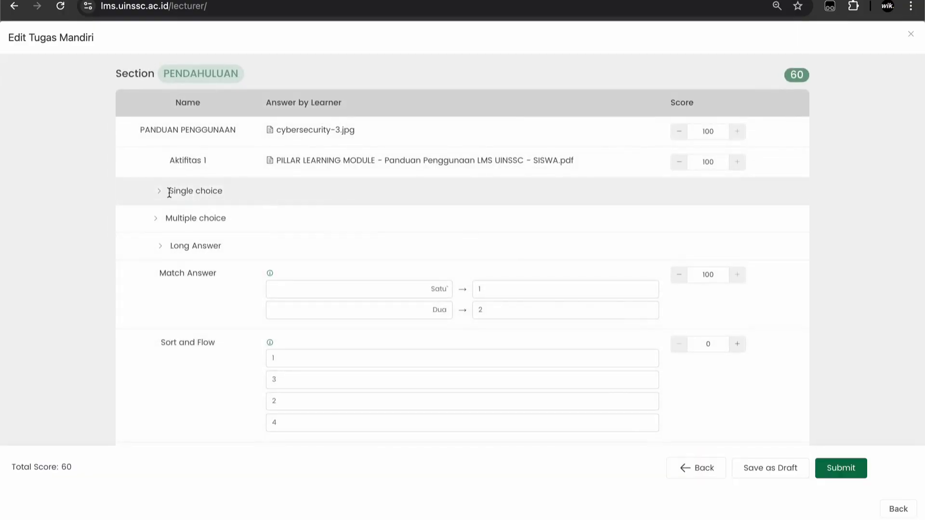
click(162, 194)
click(156, 307)
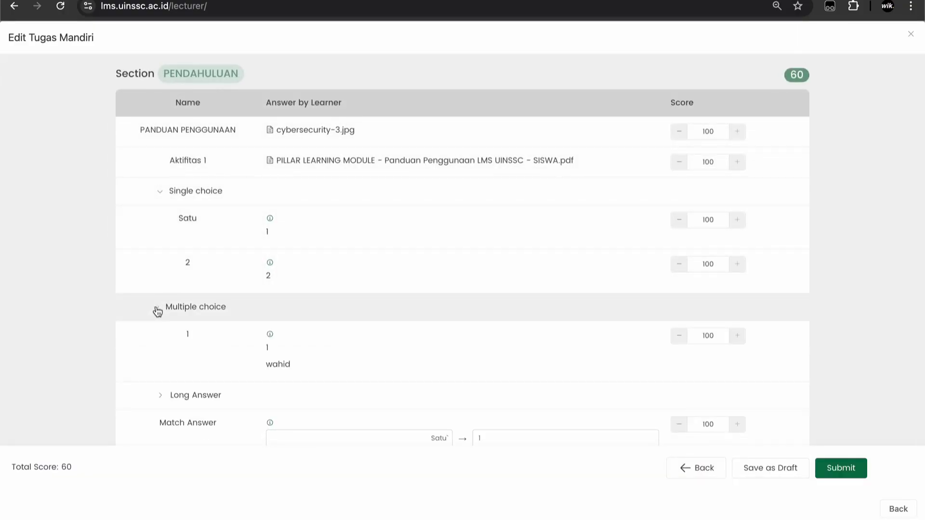
click(160, 395)
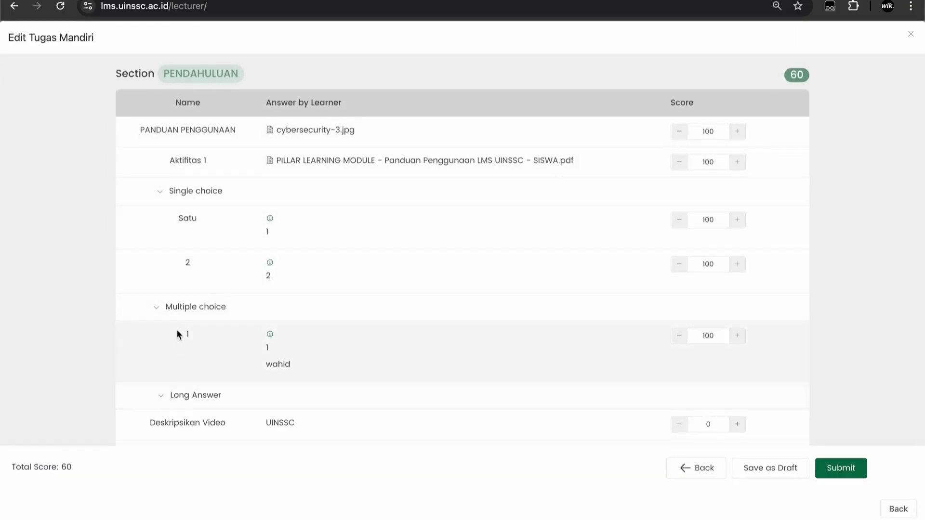
Step: View the learner's attached files for PANDUAN PENGGUNAAN and Aktifitas 1, and check the correct answer of the Multiple choice question
click(302, 130)
key(ctrl+w)
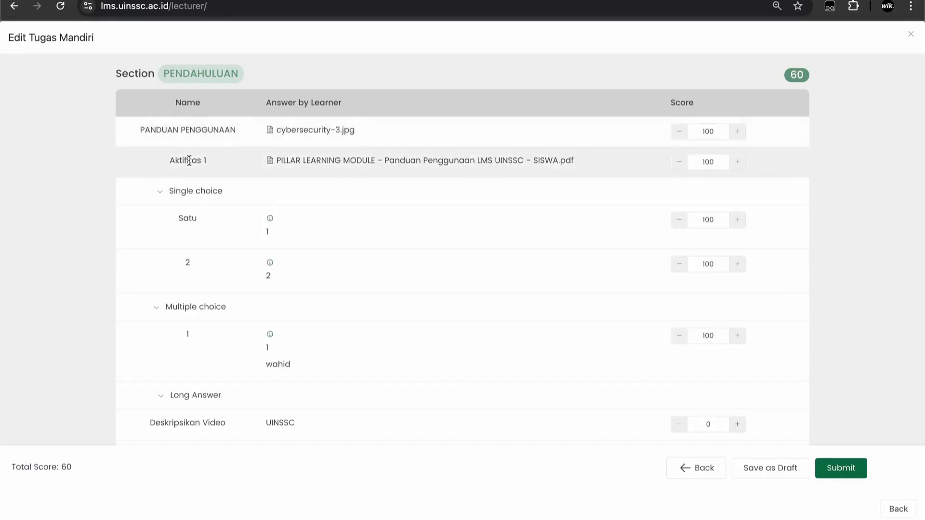
click(285, 160)
key(ctrl+w)
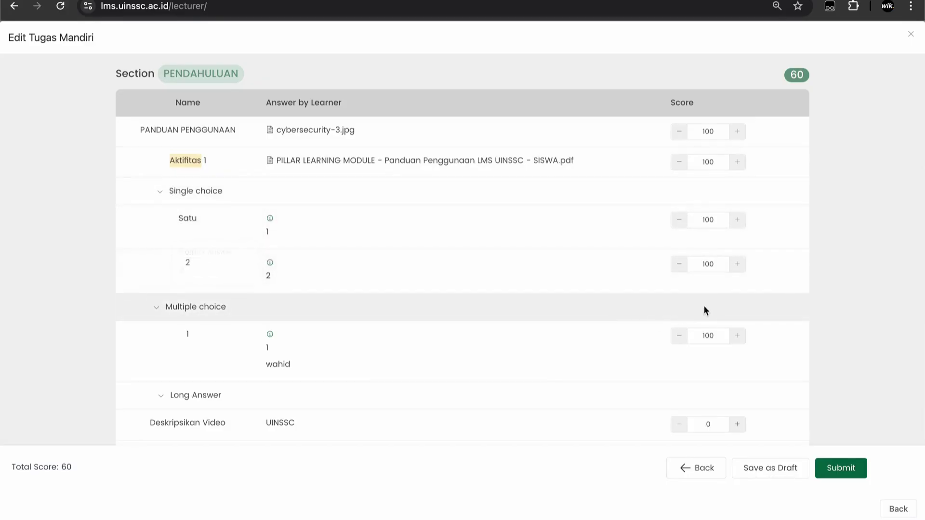
mouse_move(268, 337)
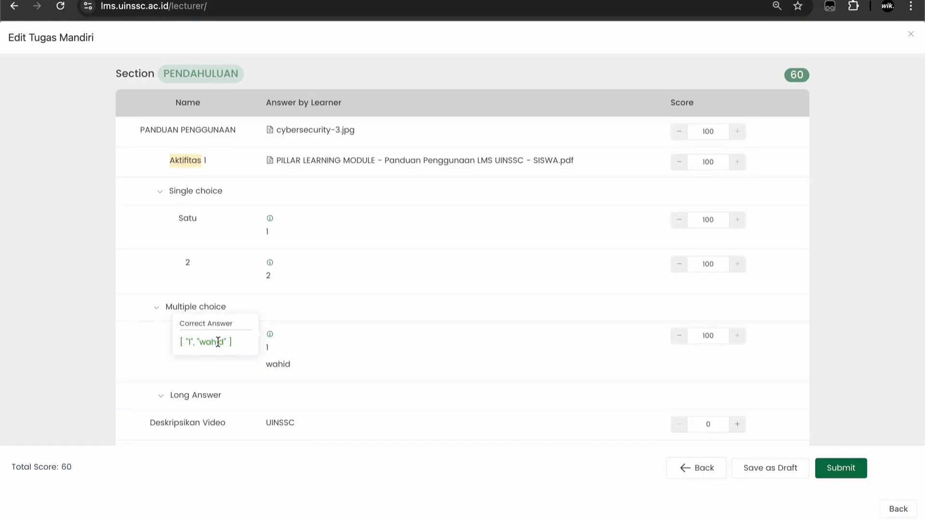
Step: Set the score of PANDUAN PENGGUNAAN to 50 and of Aktifitas 1 to 75
click(708, 131)
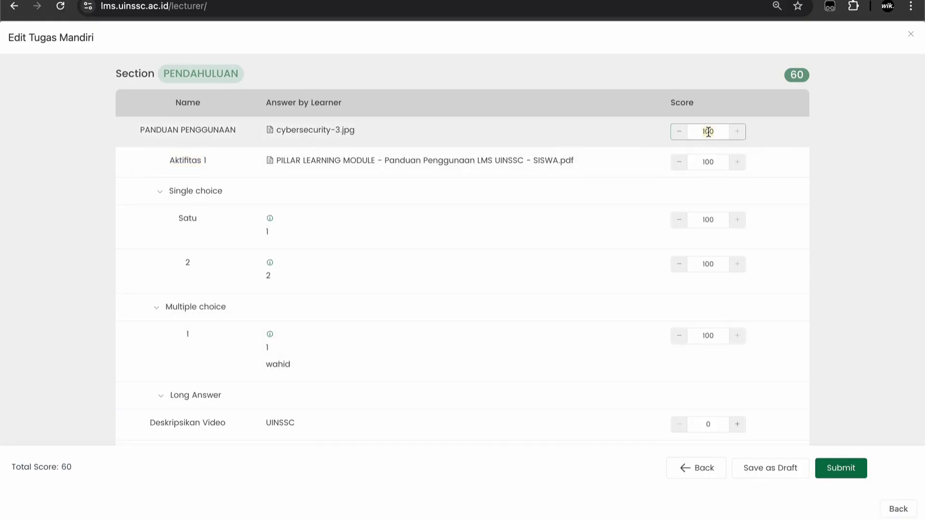
text(50)
double_click(716, 161)
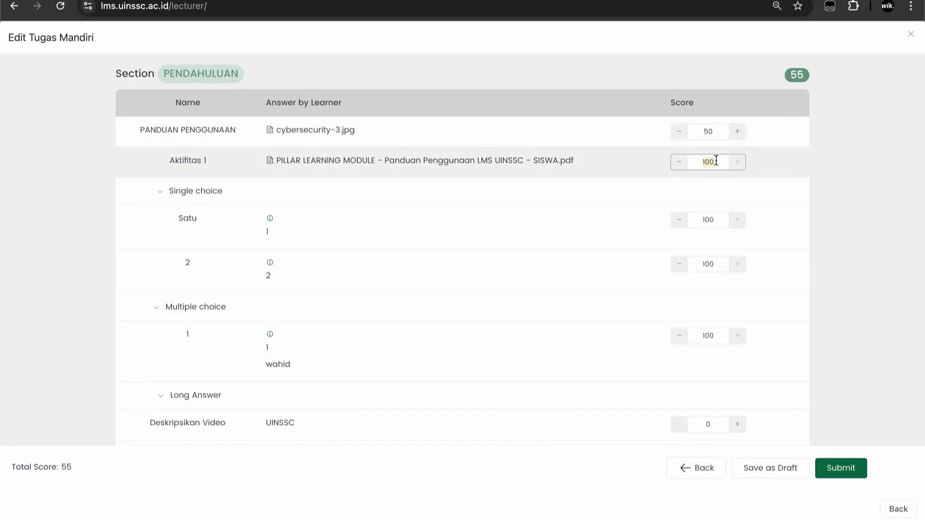
text(75)
Step: Set the Deskripsikan Video score under Long Answer to 50 and check the Sort and Flow score
double_click(708, 219)
scroll(710, 258, down, 1)
scroll(710, 257, down, 3)
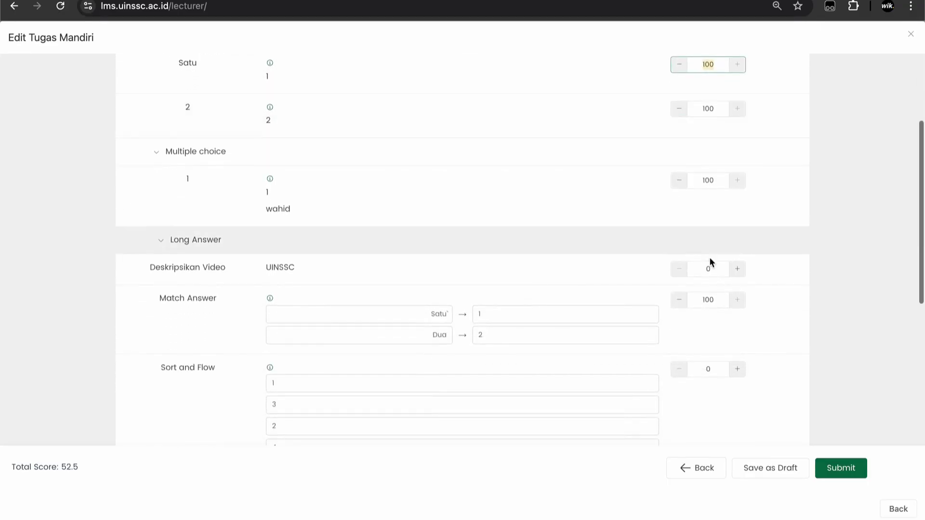
click(712, 268)
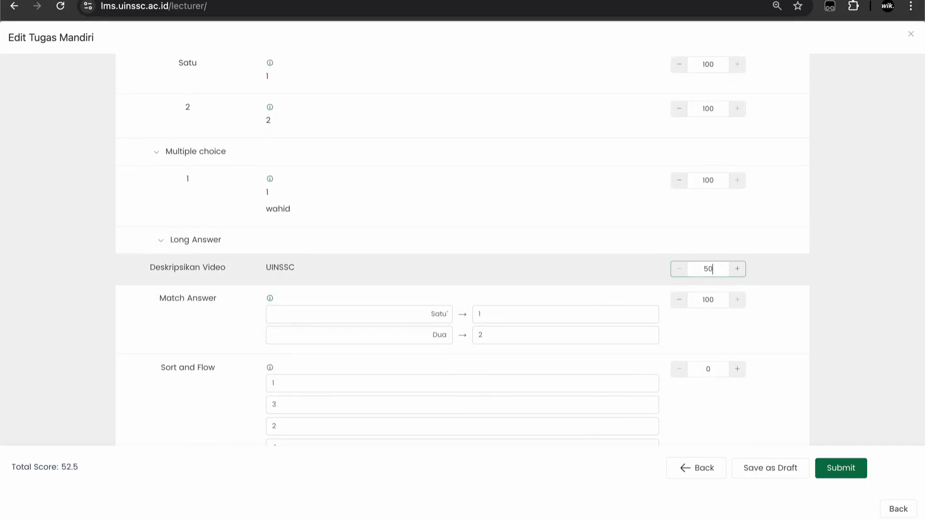
text(50)
click(633, 327)
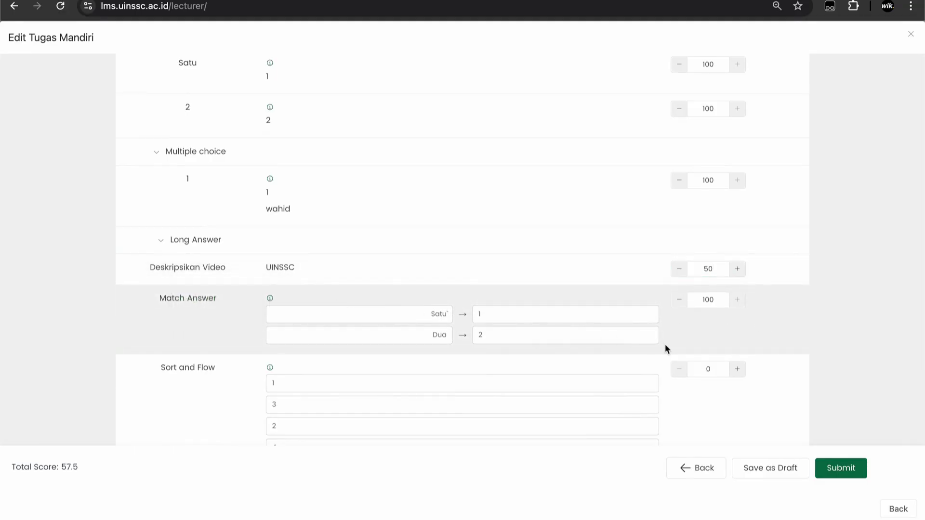
scroll(627, 342, down, 2)
click(711, 301)
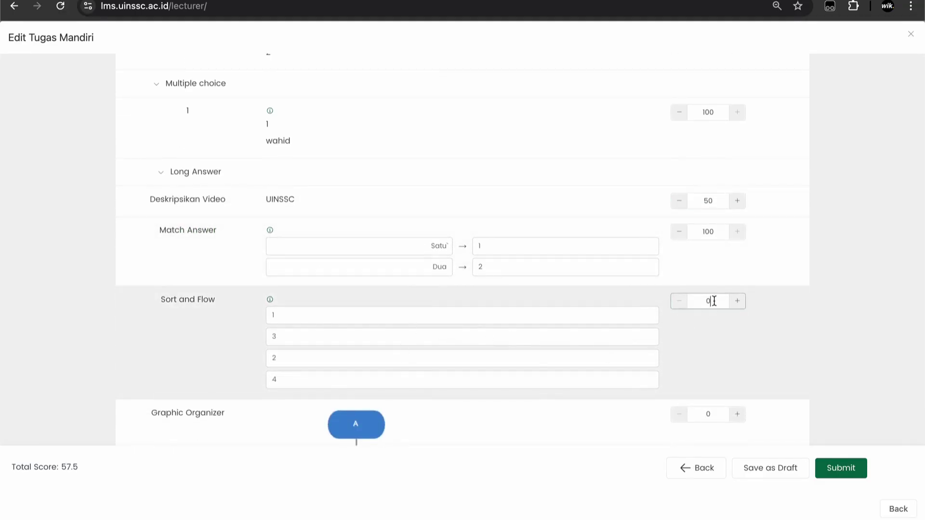
text(50)
Step: Give the Graphic Organizer and Free Drawing answers a score of 100 each and submit the assessment
scroll(732, 371, down, 5)
click(714, 147)
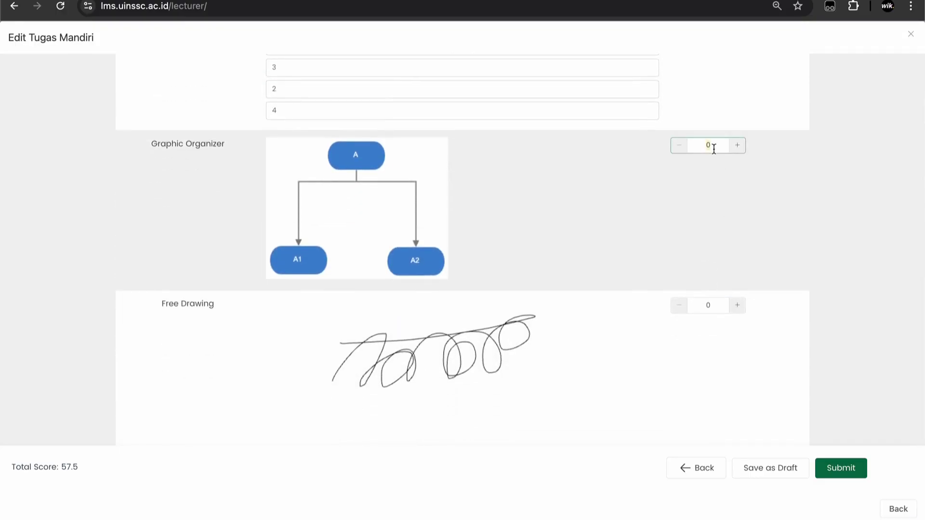
text(100)
click(710, 305)
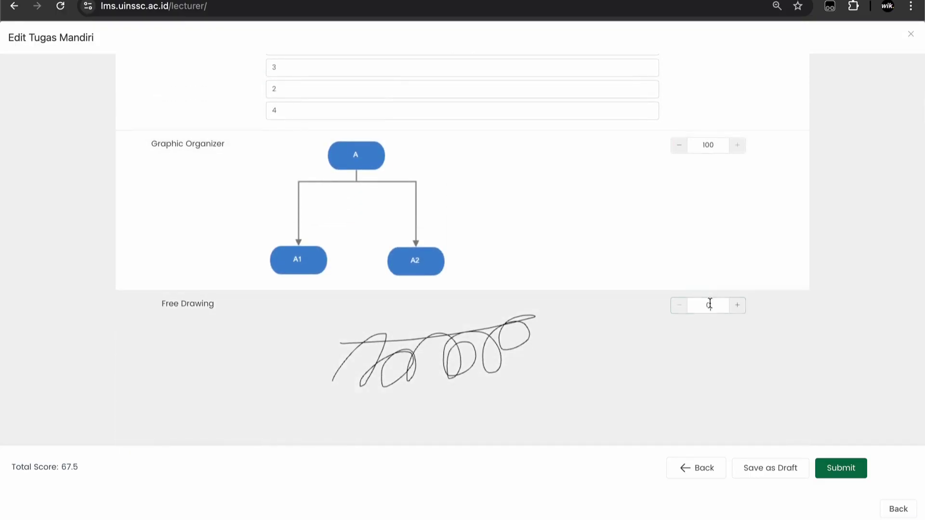
click(793, 356)
scroll(793, 355, down, 2)
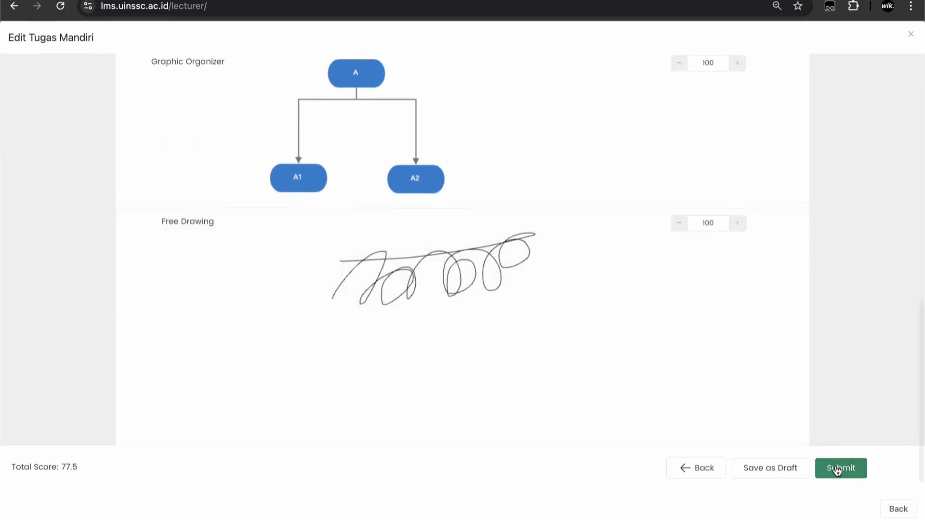
click(835, 467)
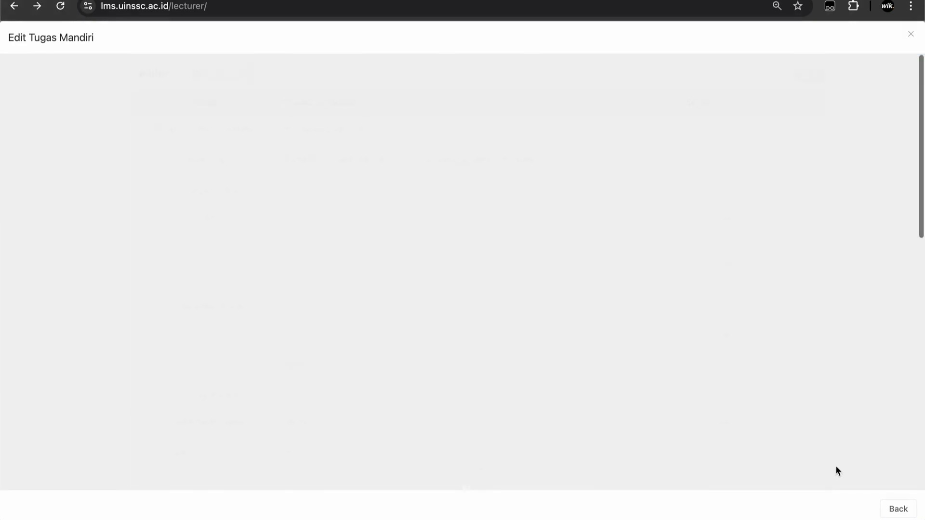
Step: Check the graded student's score in the submission list, then in the grade table of the SOSIALISASI PGMI class
scroll(667, 356, down, 3)
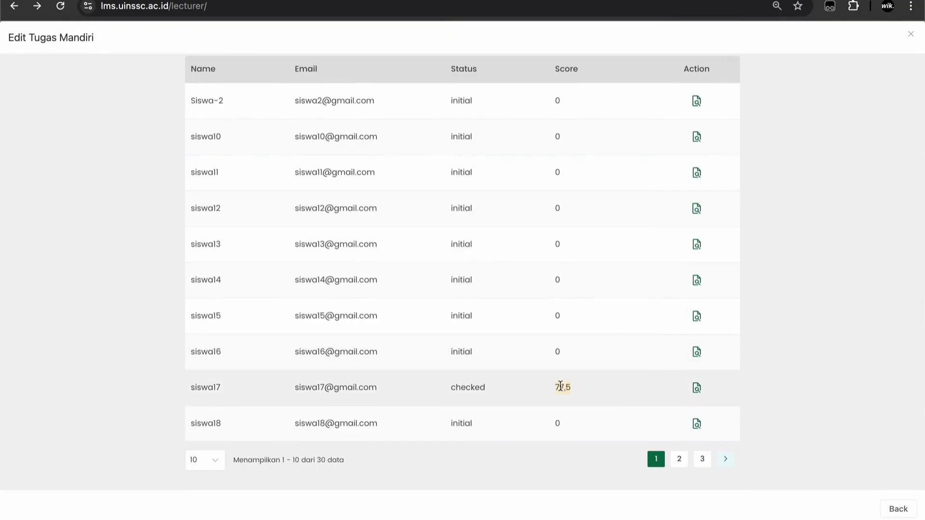
click(897, 509)
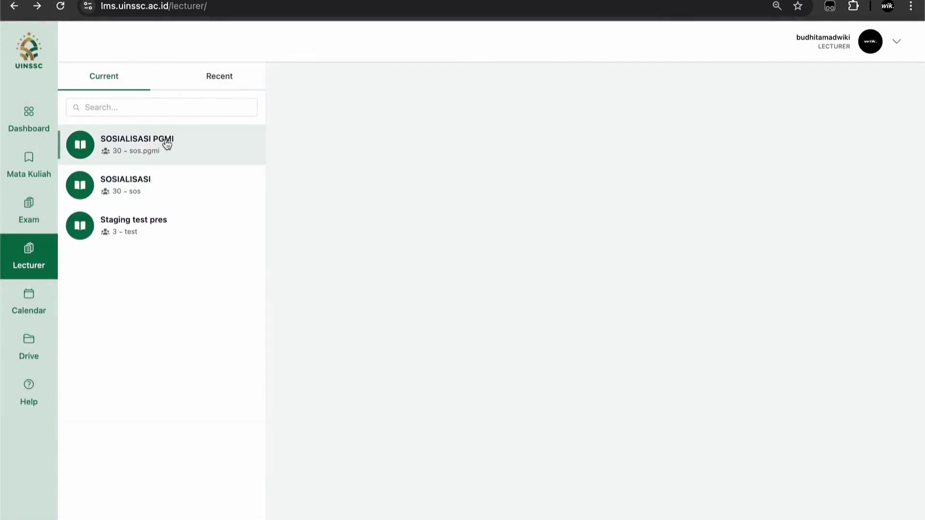
click(167, 142)
click(809, 81)
scroll(575, 394, right, 3)
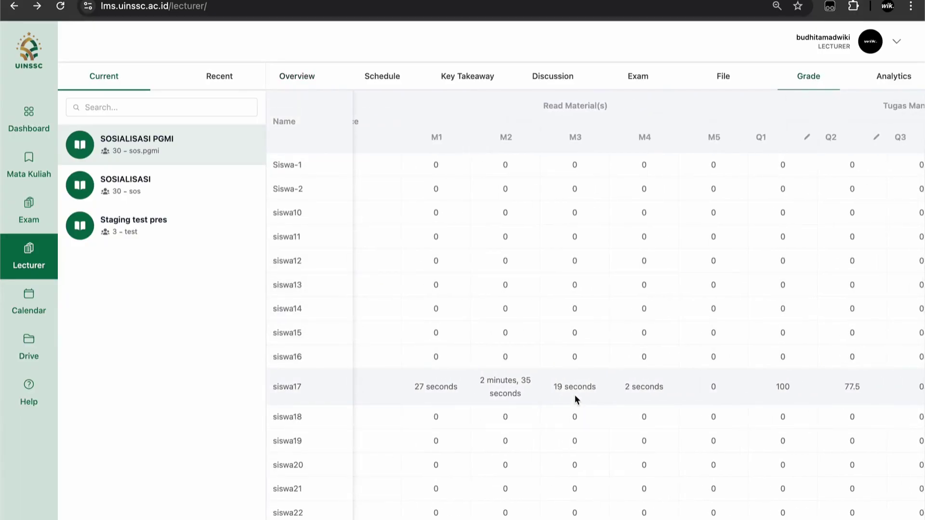
Step: Set the Tugas Terstruktur (Tutur) score of Siswa-1 to 100 in the SOSIALISASI PGMI grade table
scroll(574, 395, right, 6)
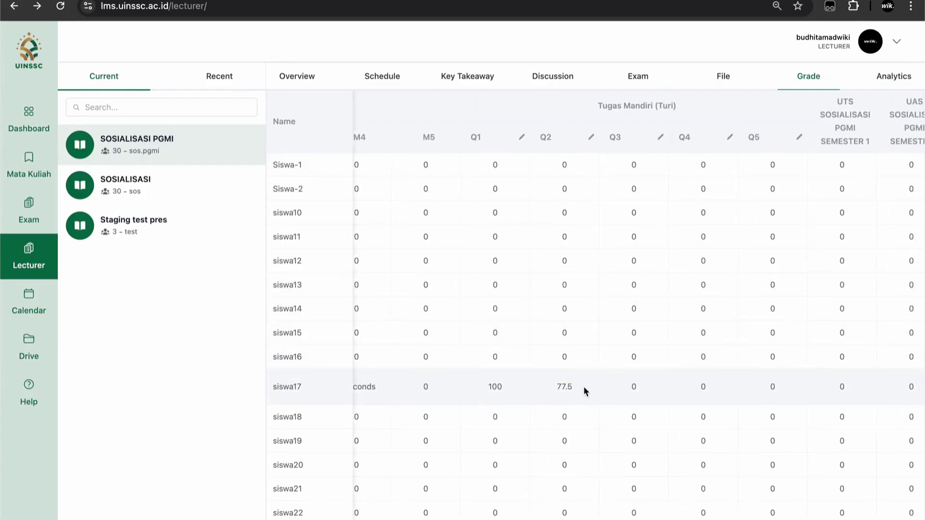
scroll(583, 387, right, 7)
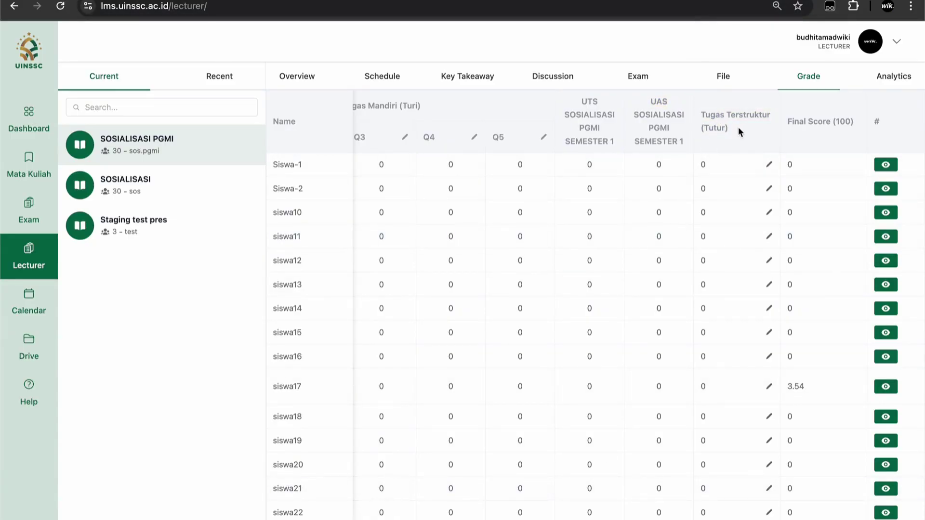
click(769, 165)
click(737, 113)
text(100)
click(837, 506)
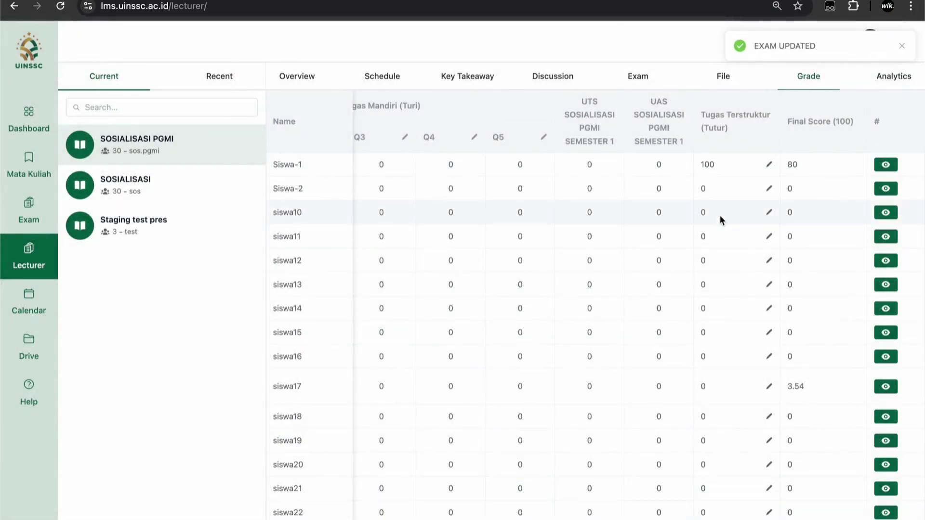
Step: Set the Tugas Terstruktur (Tutur) score of siswa17 to 100
click(769, 388)
click(738, 113)
text(100)
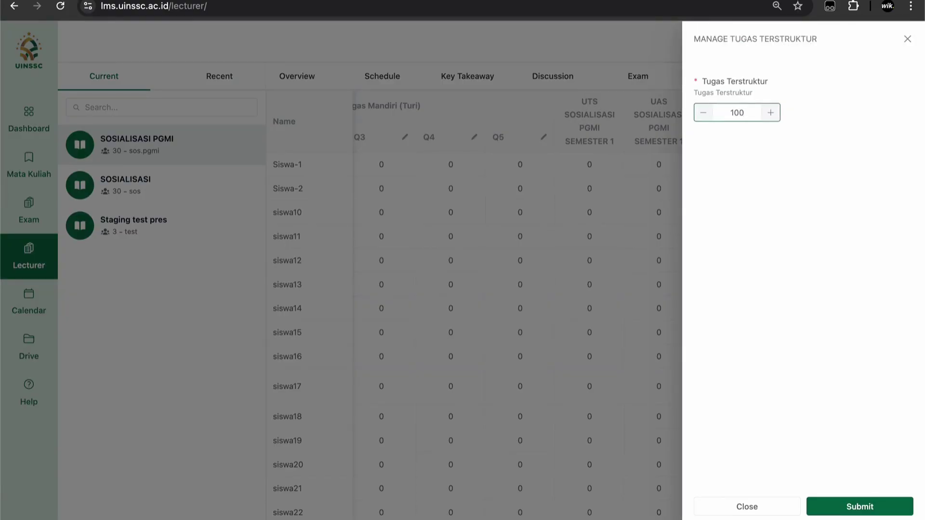
click(848, 506)
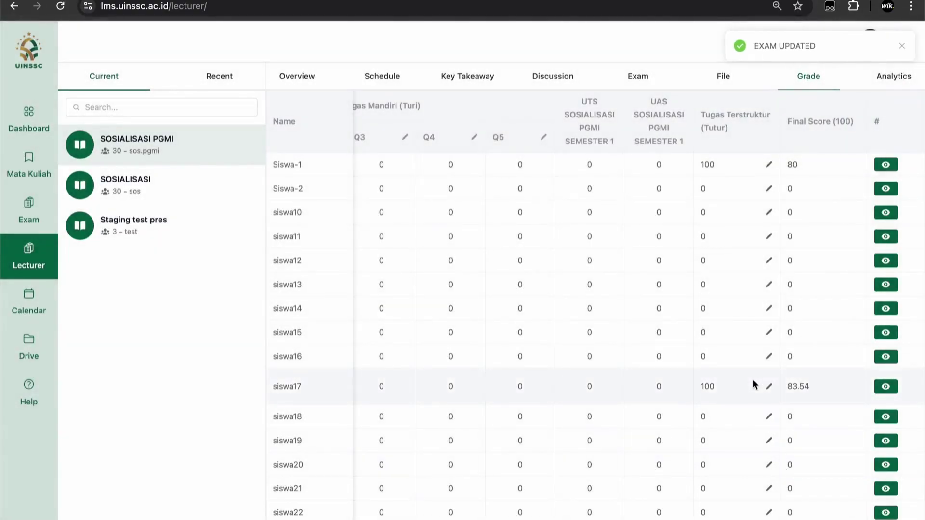
Step: Upload "PILLAR LEARNING MODULE - Panduan Penggunaan LMS UINSSC - SISWA.pdf" to the class's Trainer folder and check its listed details
click(725, 76)
click(372, 146)
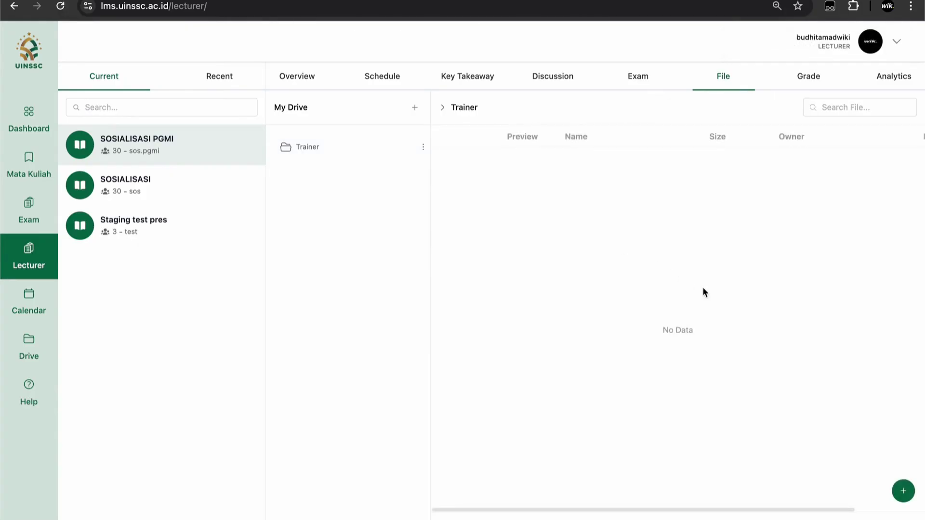
click(904, 491)
click(729, 128)
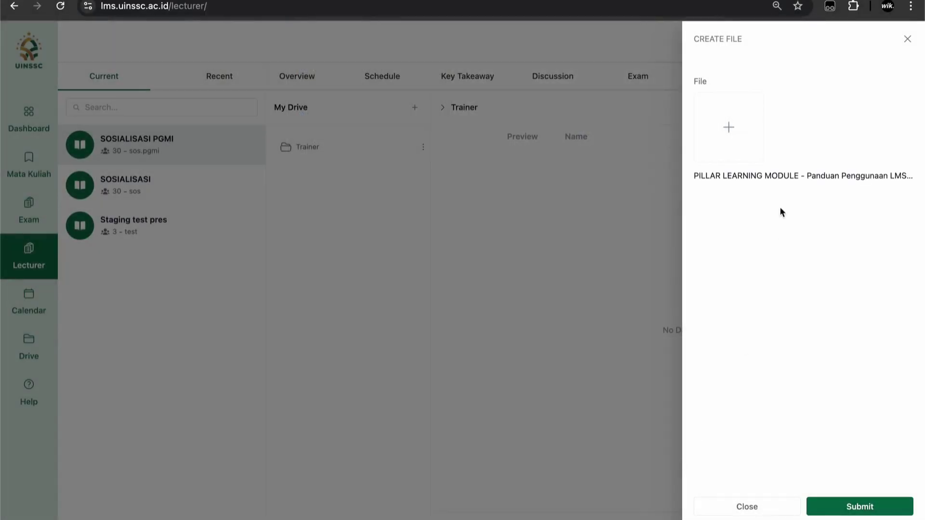
click(862, 506)
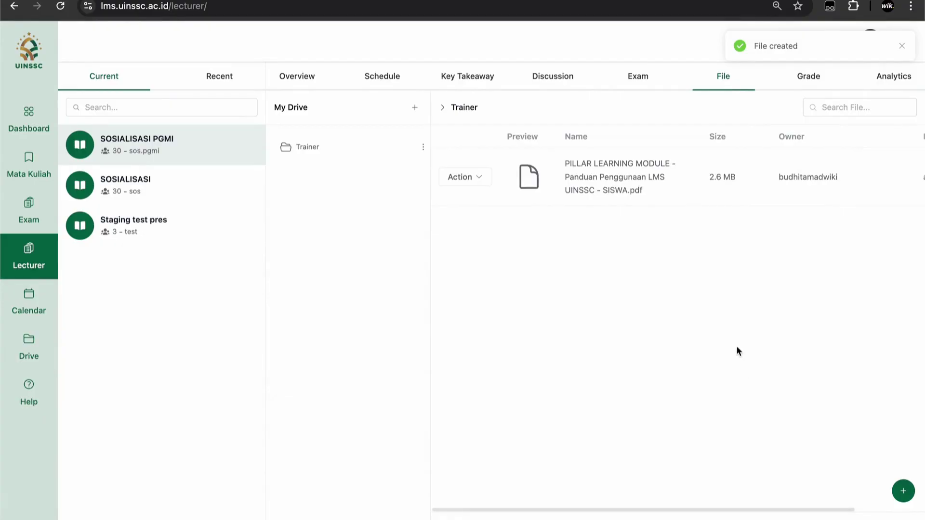
scroll(642, 184, right, 3)
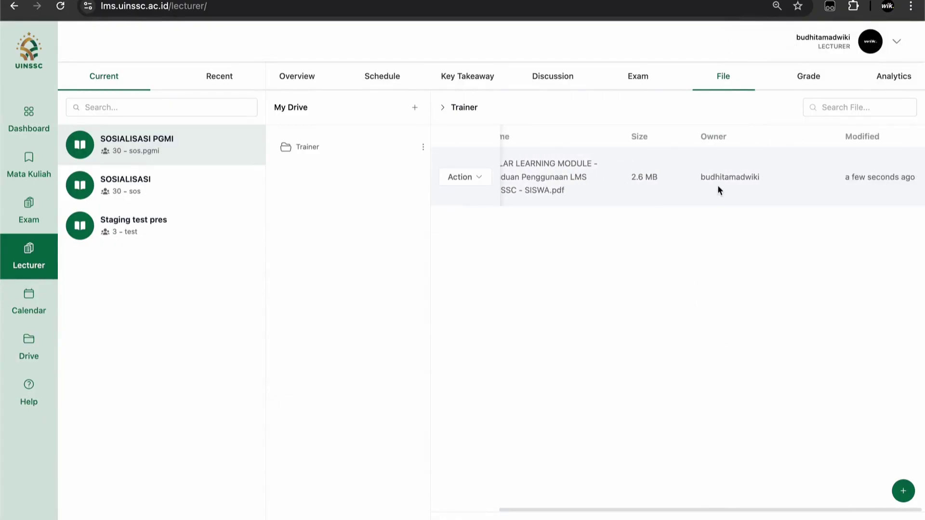
scroll(638, 182, left, 3)
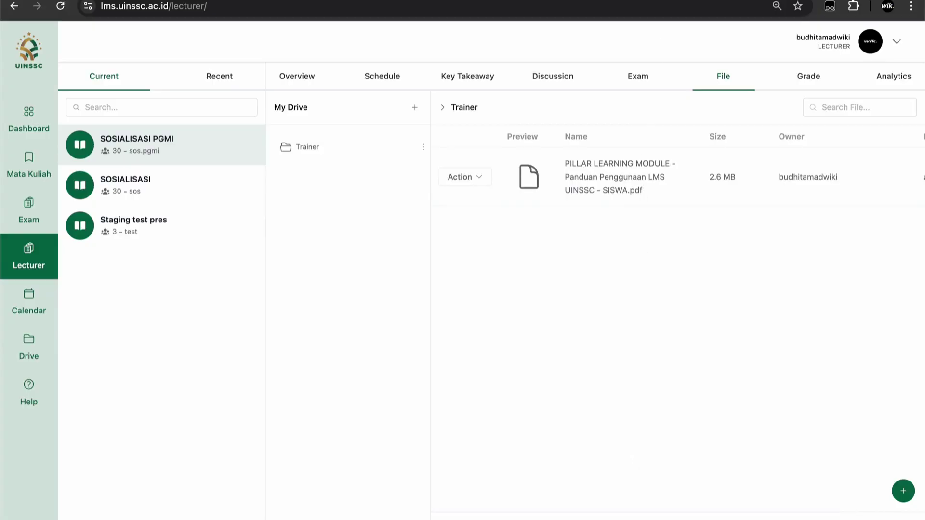
Step: Look through the class discussions, revisit the class files and return to the discussions
click(550, 76)
click(407, 282)
click(404, 314)
scroll(684, 365, down, 1)
click(613, 502)
click(729, 77)
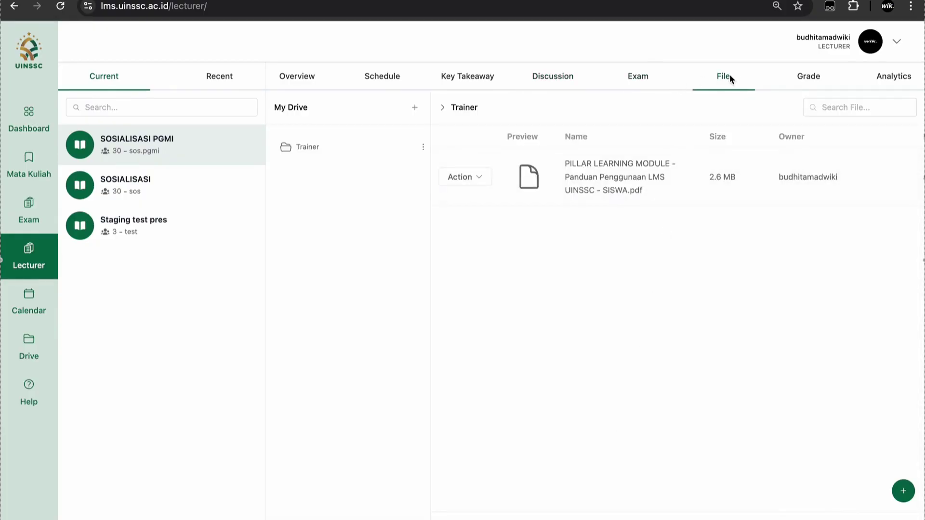
click(550, 76)
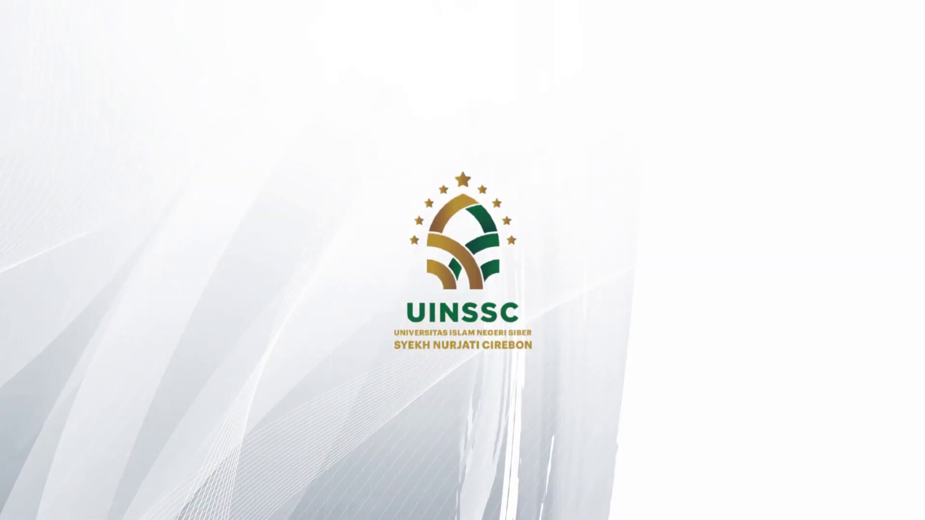